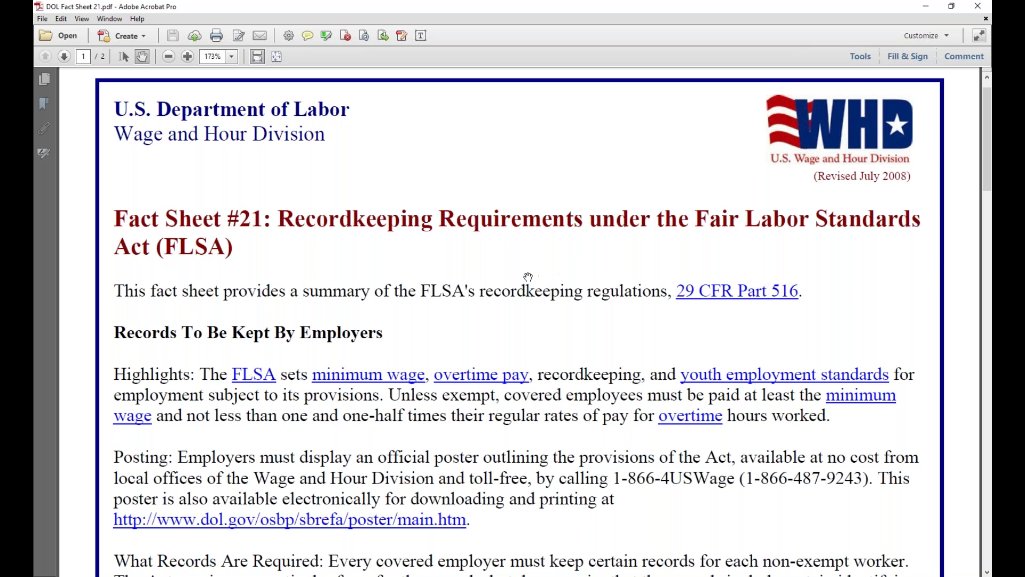
- Read down through the fact sheet to its page 2 sample timekeeping table
scroll(527, 277, down, 3)
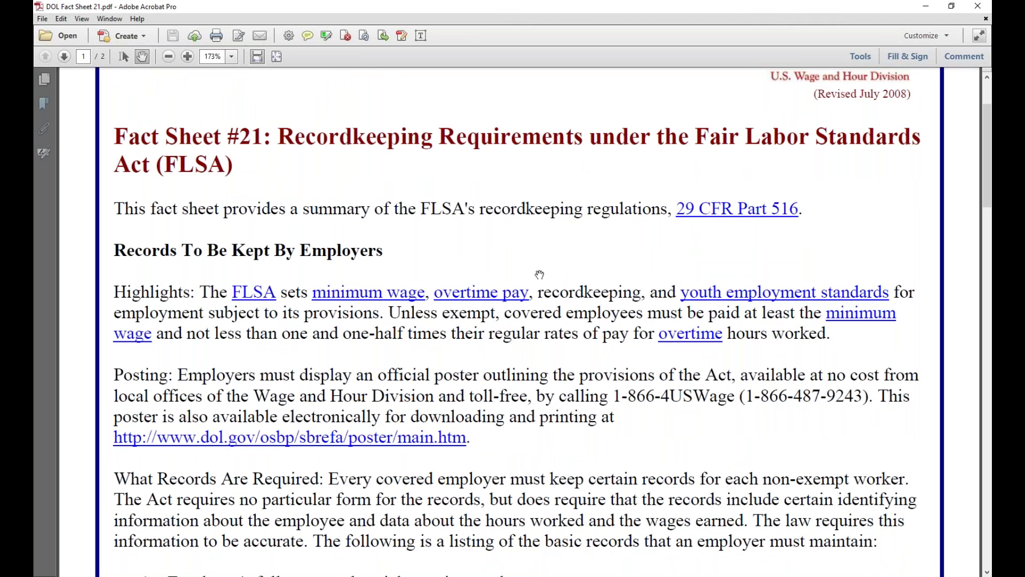
scroll(540, 274, down, 10)
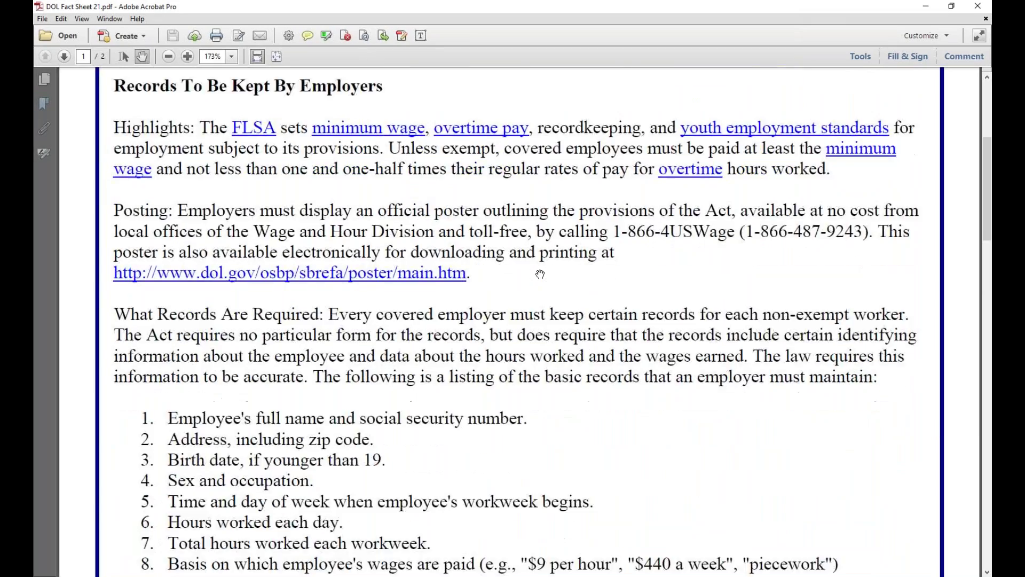
scroll(540, 274, down, 6)
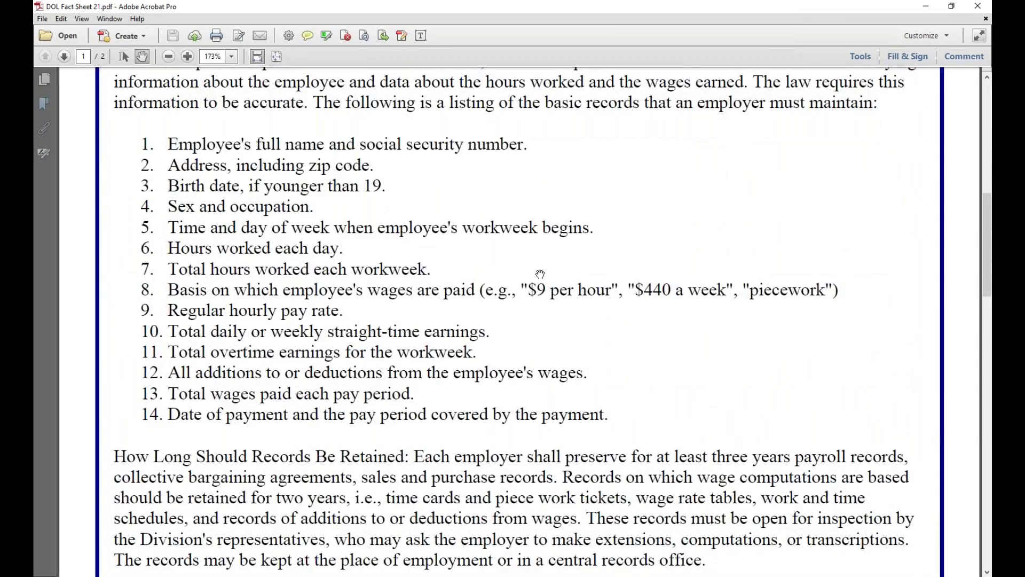
scroll(540, 274, down, 7)
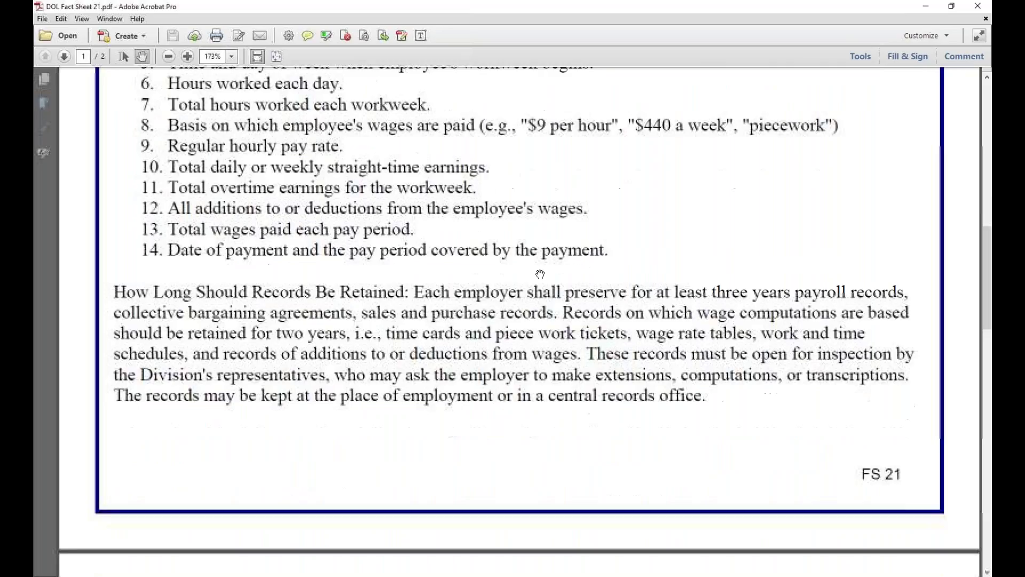
scroll(540, 274, down, 2)
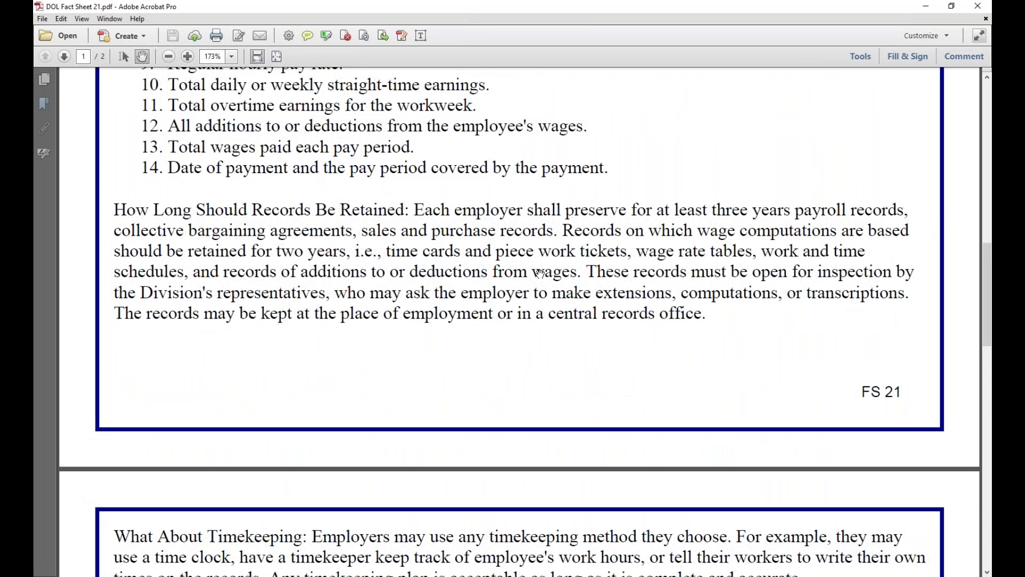
scroll(540, 274, down, 10)
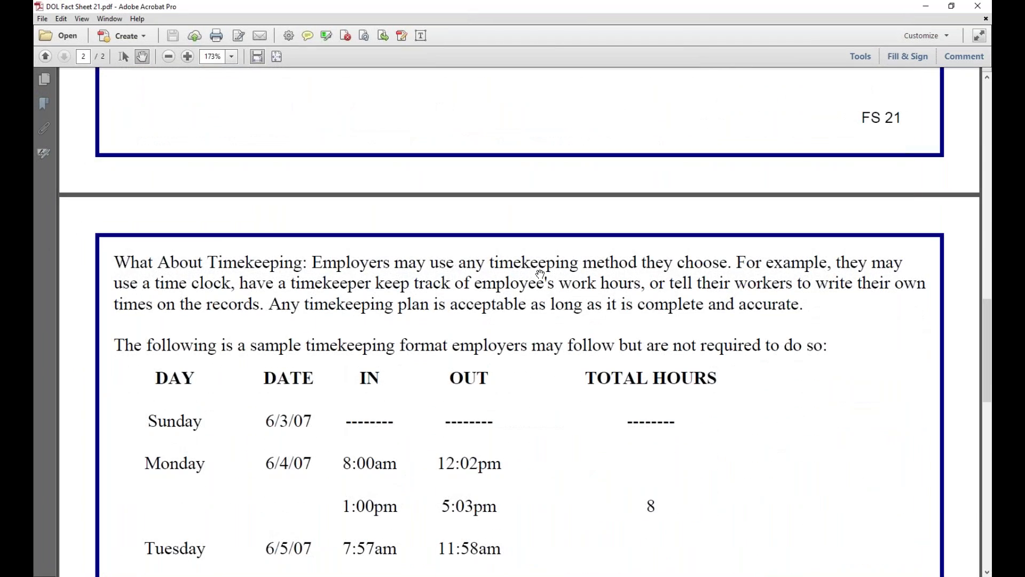
scroll(540, 274, down, 6)
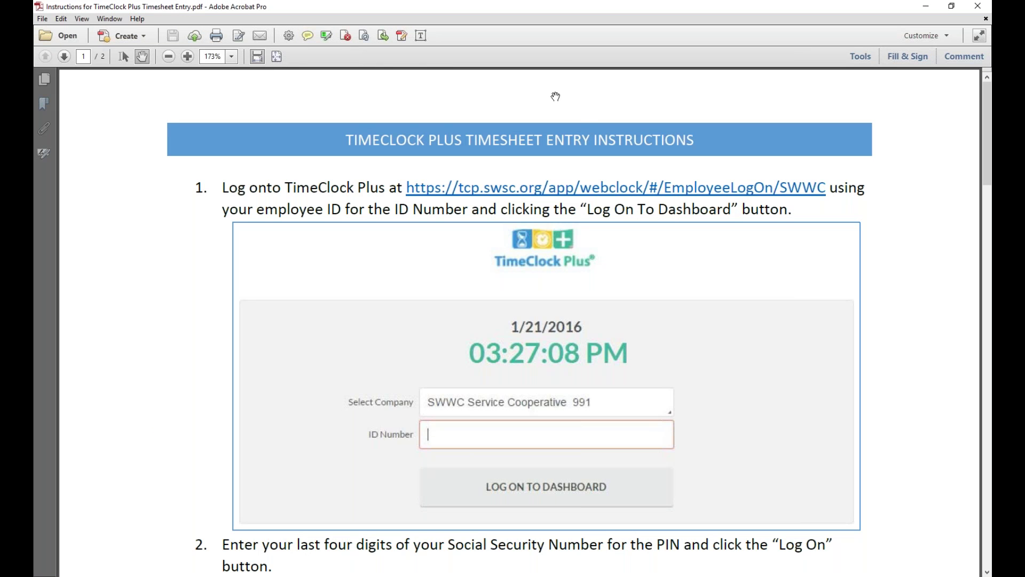
- Read the TimeClock Plus instructions through step 11, then close Acrobat
scroll(596, 136, down, 3)
scroll(597, 136, down, 14)
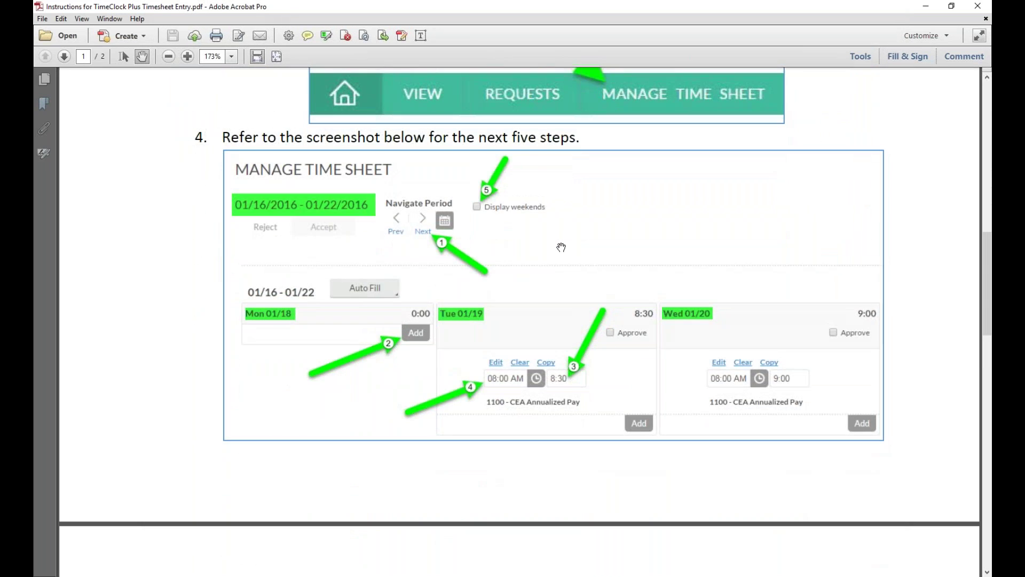
scroll(562, 248, down, 5)
scroll(561, 247, down, 11)
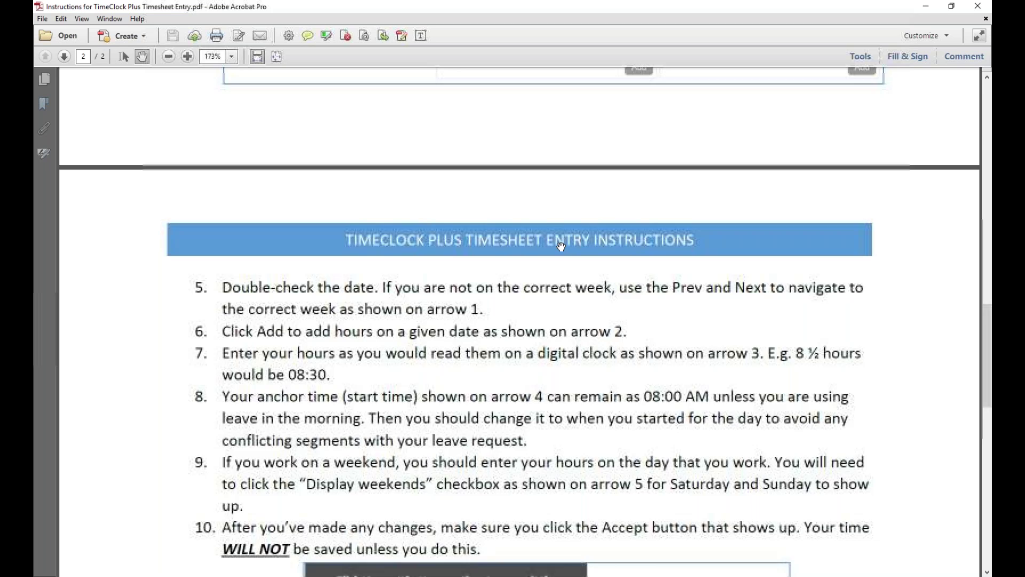
scroll(557, 239, down, 9)
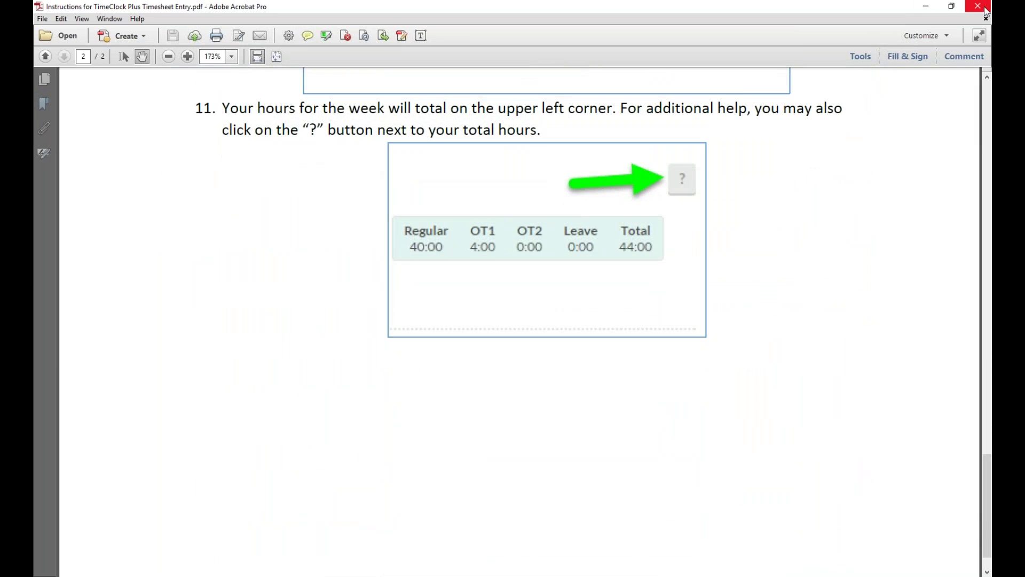
scroll(768, 224, up, 1)
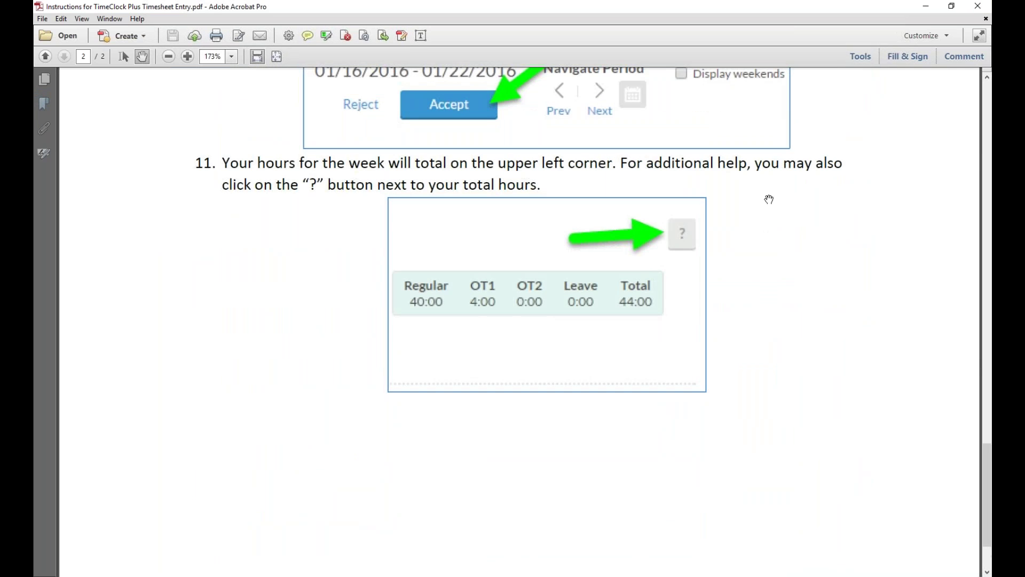
click(973, 9)
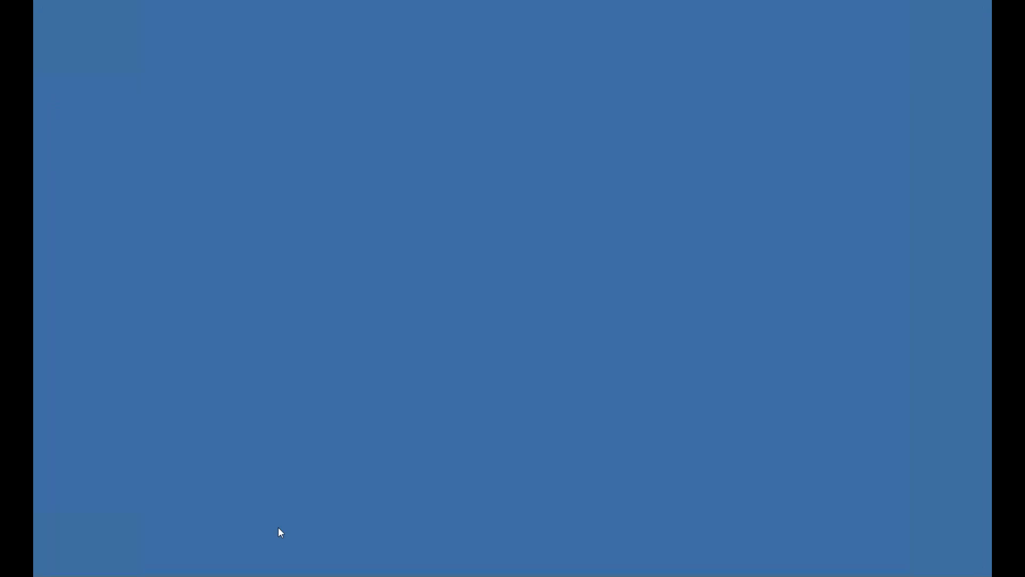
- Bring the TimeClock Plus Log On page forward in Chrome and open a blank new tab
click(225, 575)
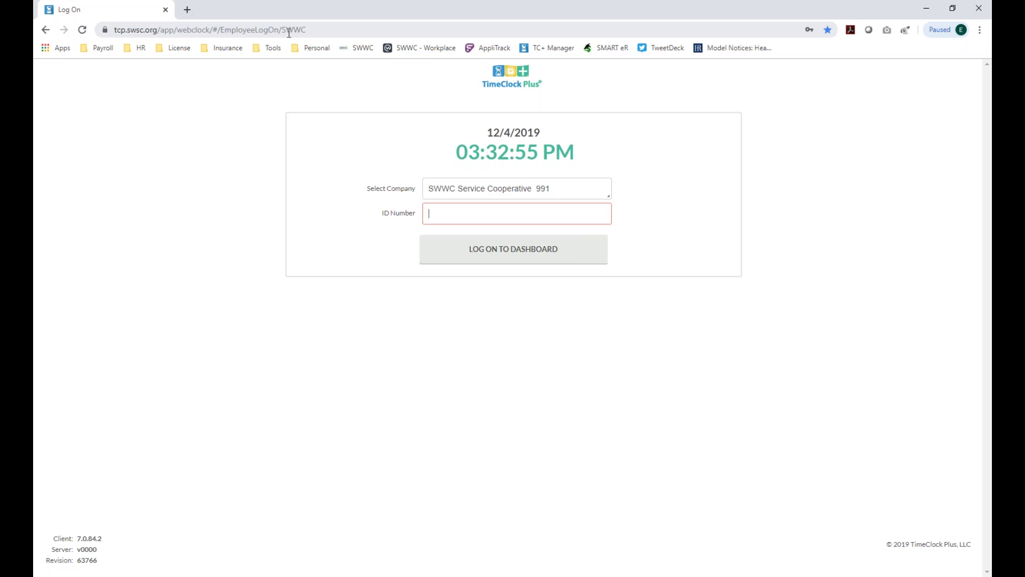
click(309, 29)
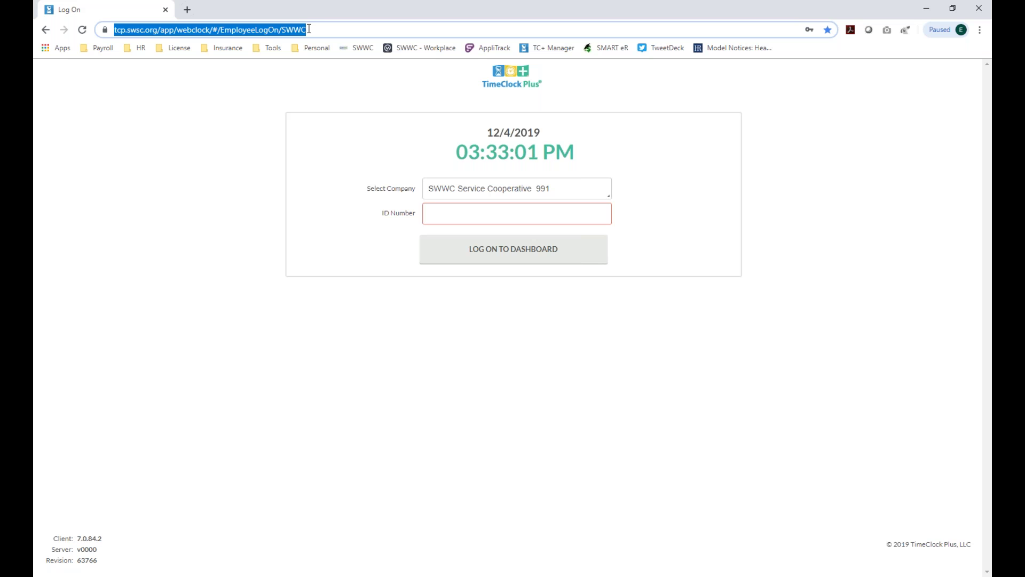
click(187, 10)
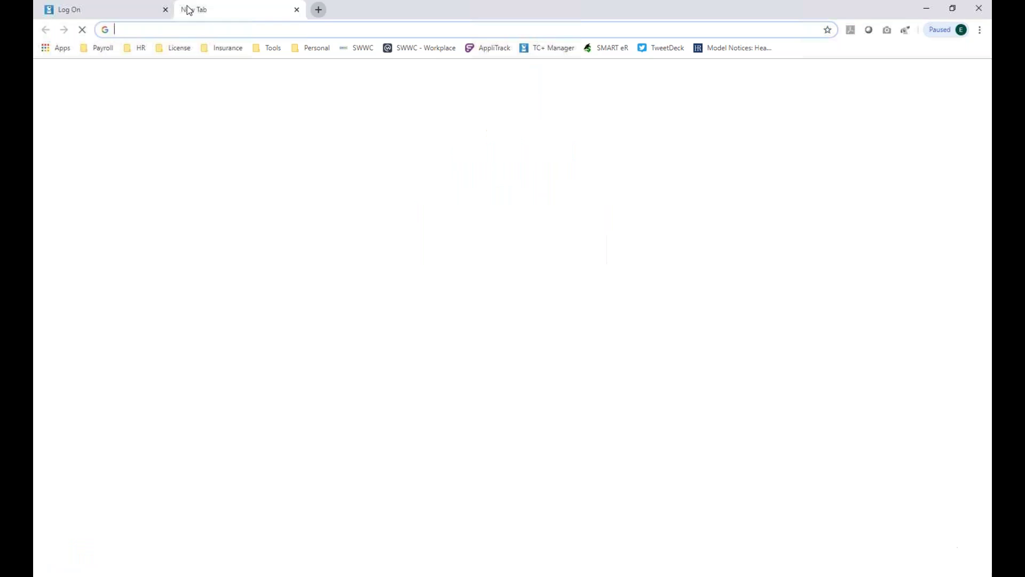
- Go from the SWWC bookmark to the Employee Portal and launch TimeClock Plus from Quick Links
click(359, 48)
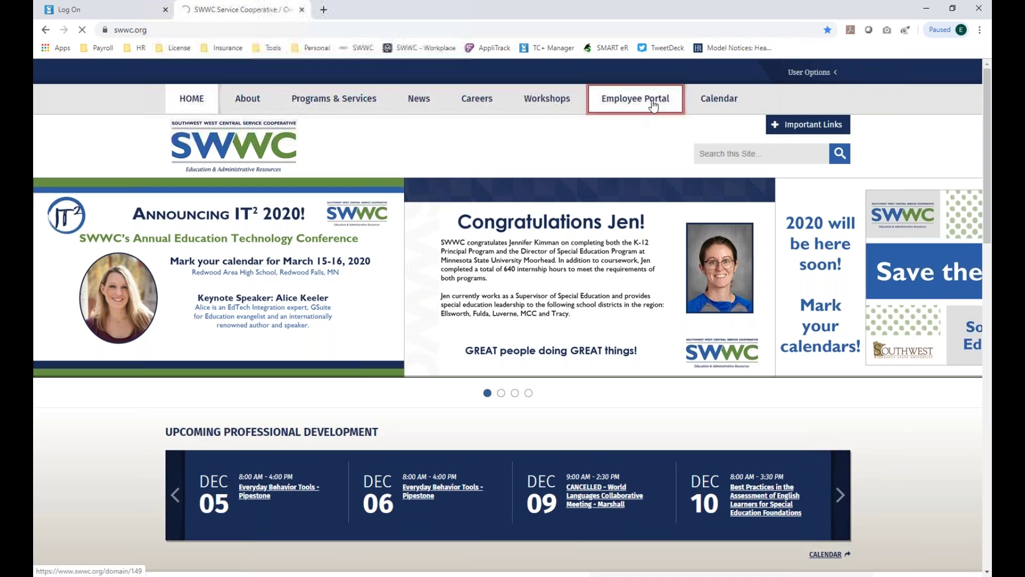
click(652, 105)
scroll(637, 131, down, 15)
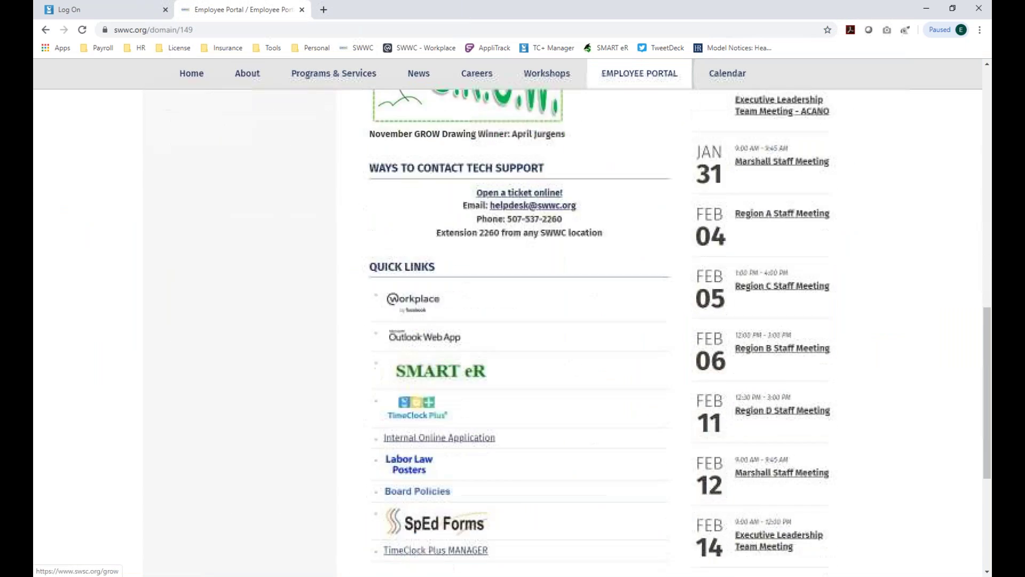
scroll(481, 222, down, 3)
scroll(405, 320, up, 1)
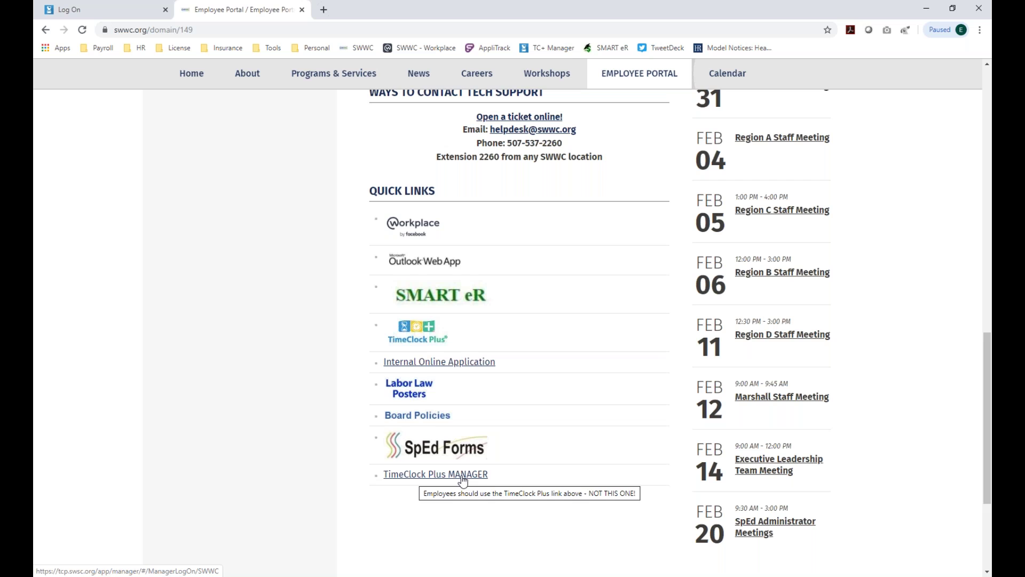
click(418, 327)
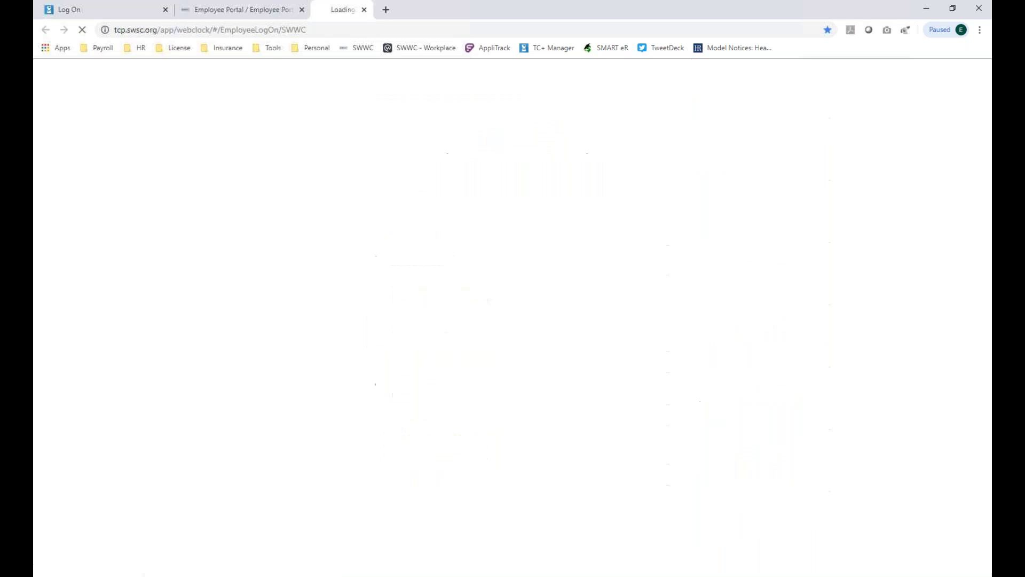
- Close the Employee Portal tab, submit the employee ID, and type the PIN
click(303, 10)
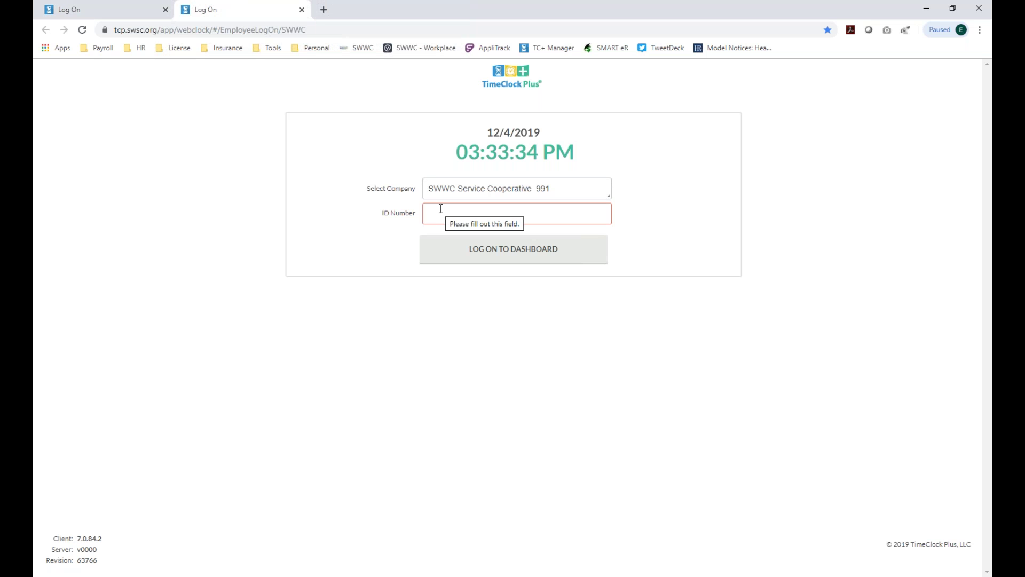
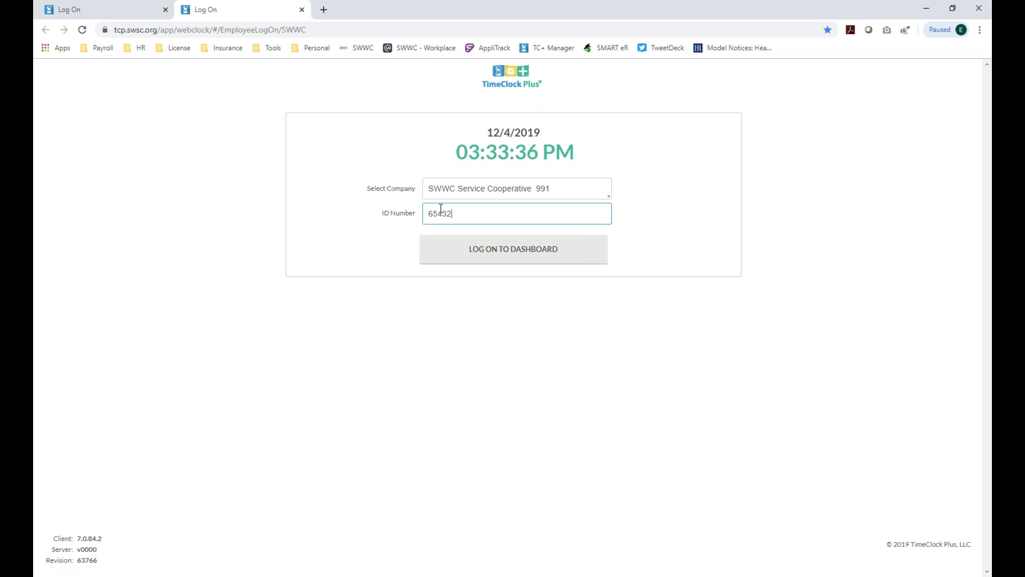
click(482, 262)
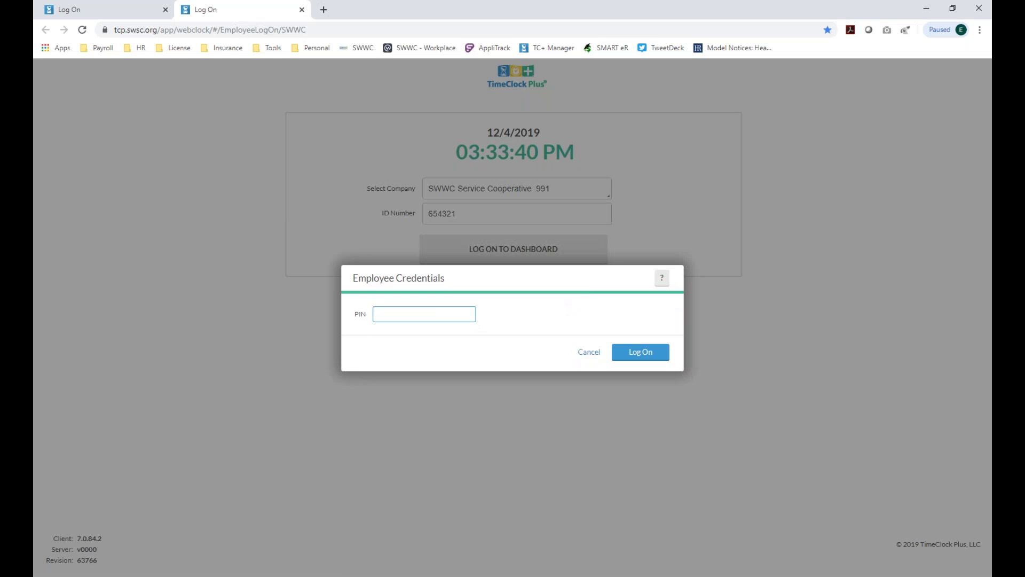
click(426, 318)
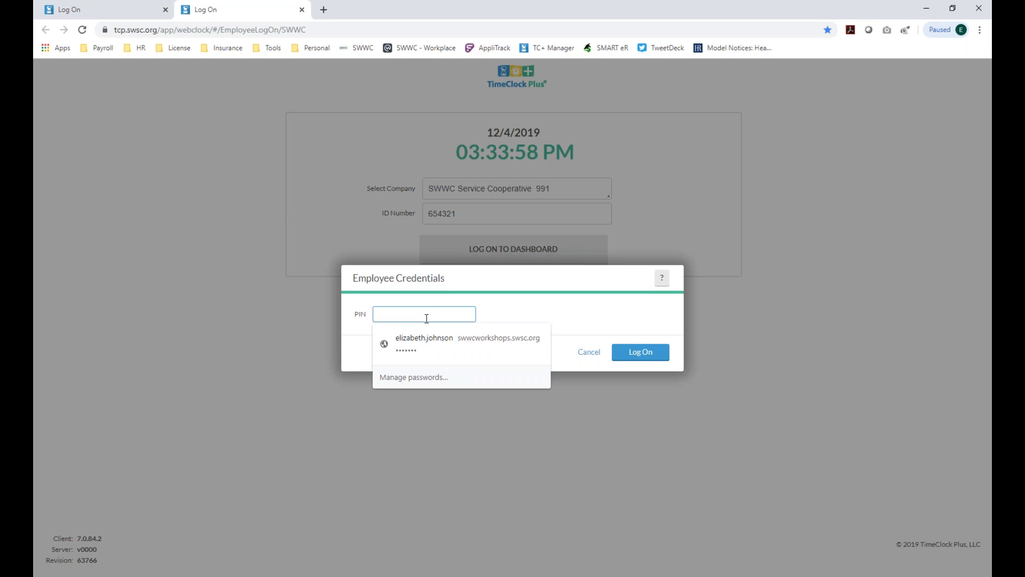
text(123)
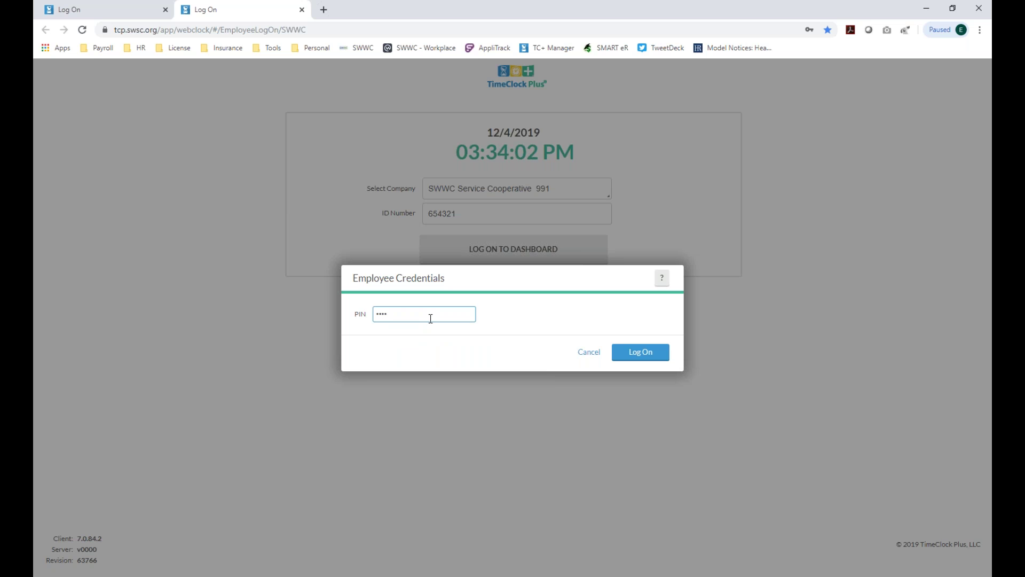
- Log on, decline saving the password, and open the 11/30/2019–12/06/2019 time sheet
click(630, 352)
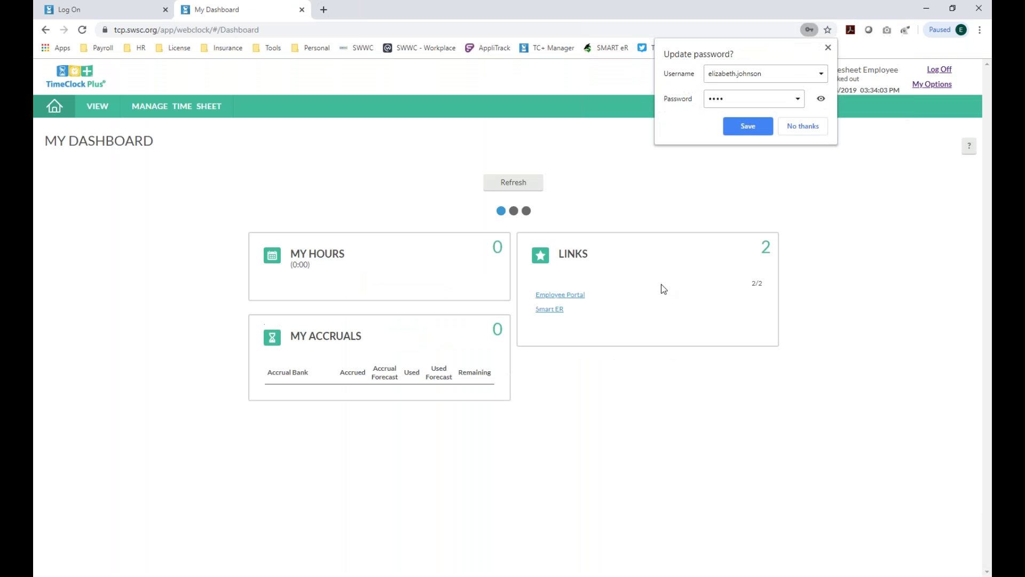
click(800, 128)
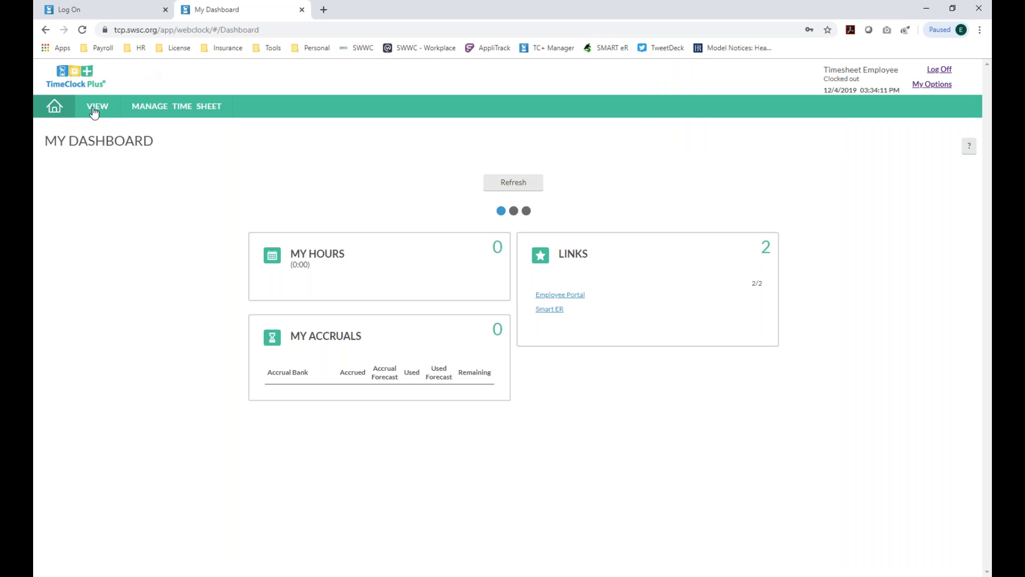
click(93, 109)
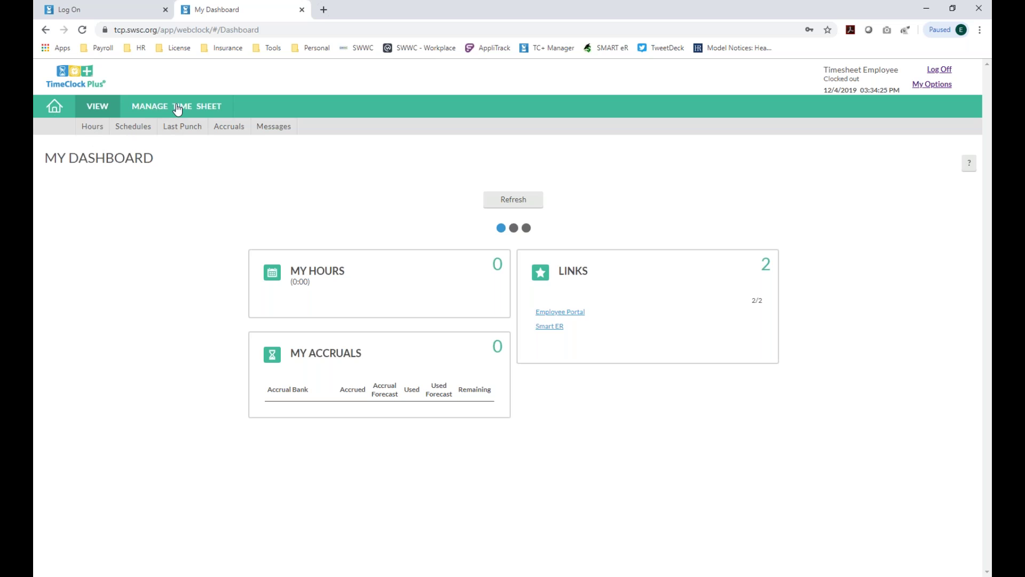
click(178, 110)
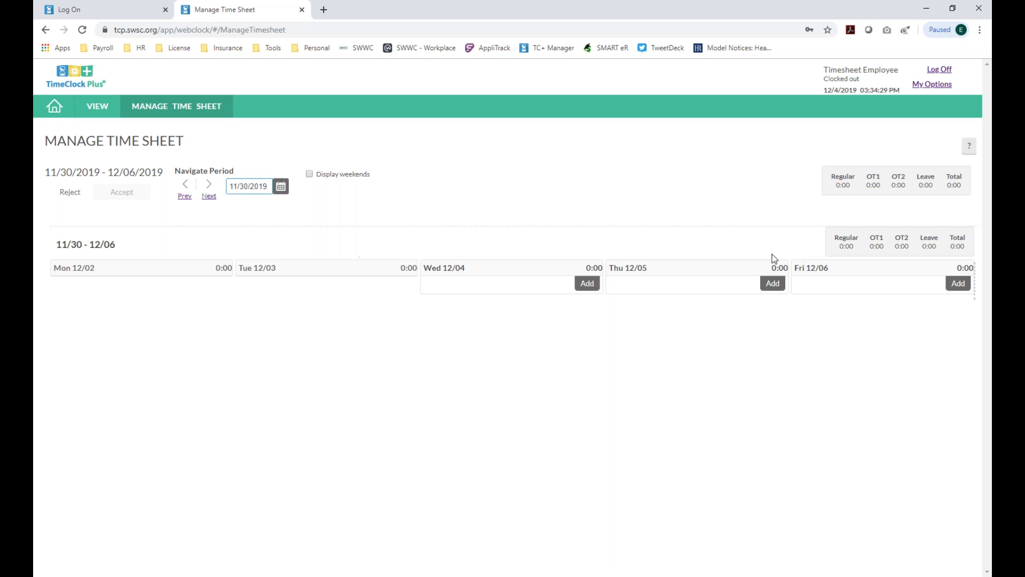
- Return to the 11/30–12/06 period and add a time entry for Wednesday 12/04
click(186, 198)
click(208, 196)
click(587, 283)
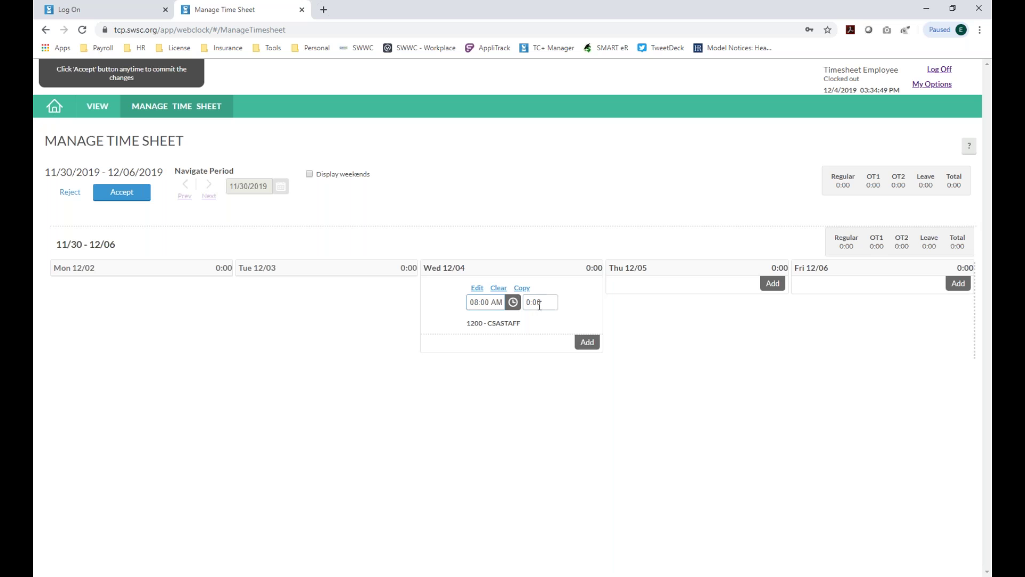
click(539, 304)
click(584, 189)
click(550, 302)
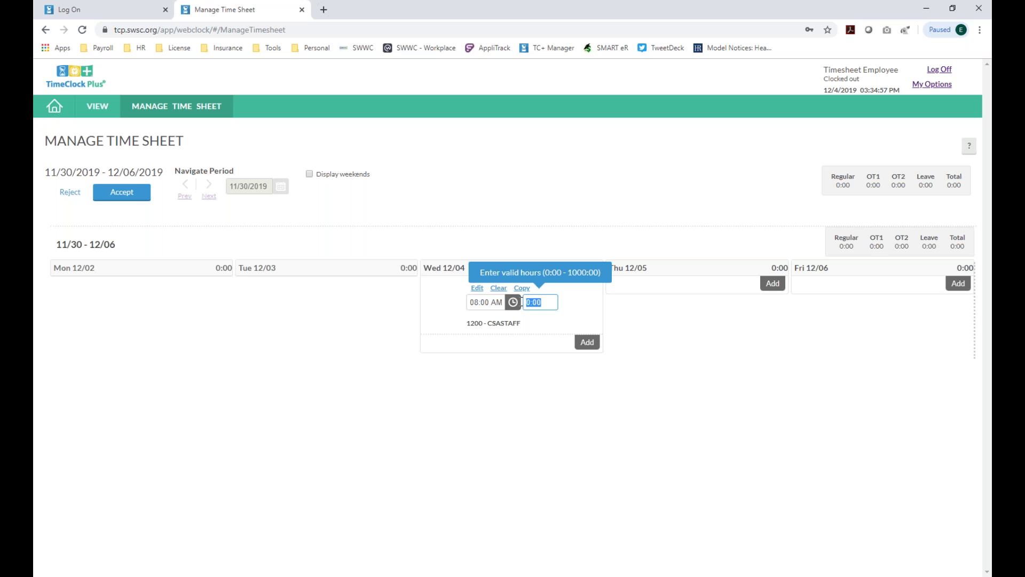
drag(543, 303, 519, 307)
- Enter 6:30 hours for Wednesday 12/04, correcting the mistaken 630:00 value
text(06)
text(30)
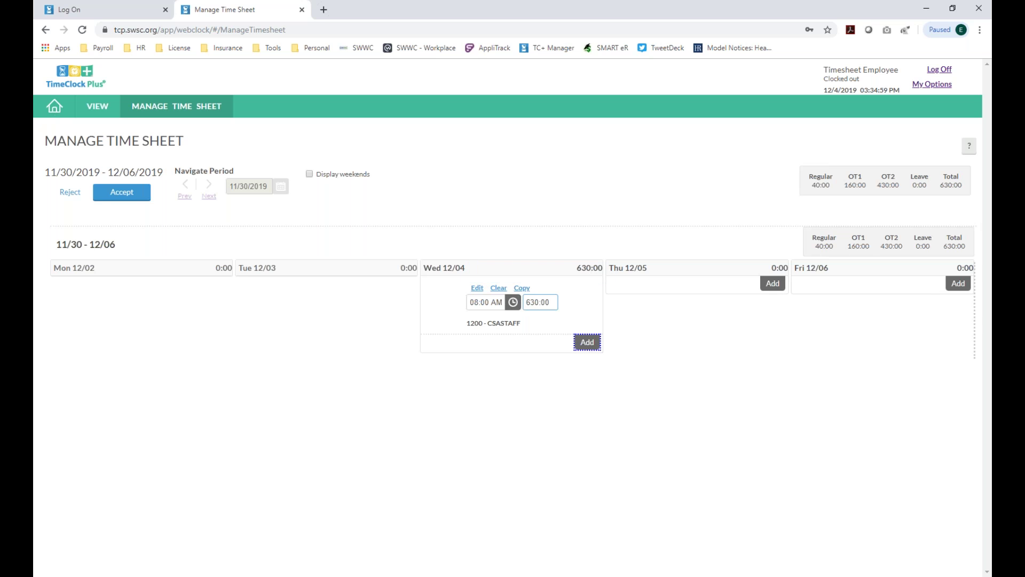
key(ctrl+a)
text(630)
key(Tab)
click(543, 302)
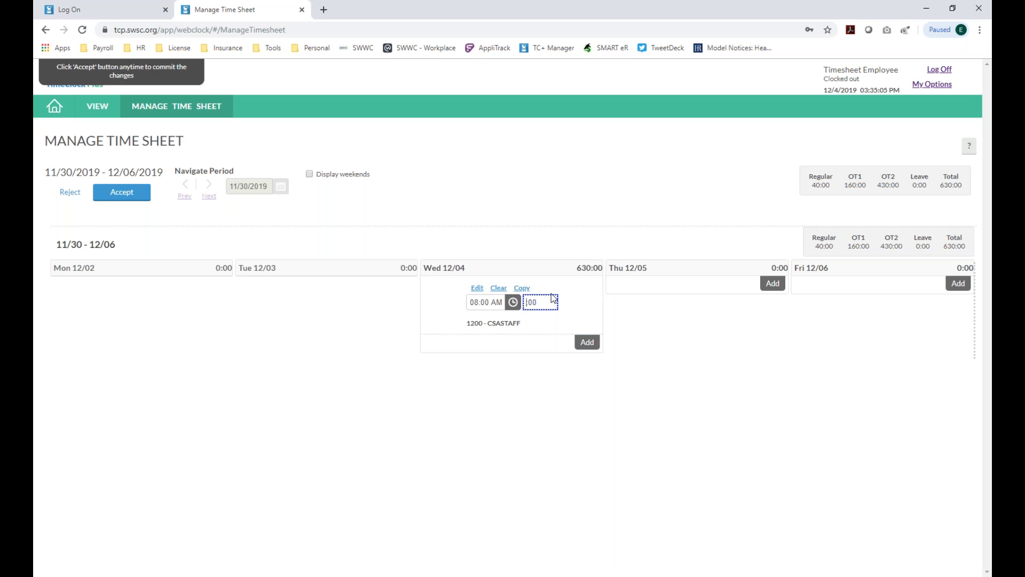
key(ctrl+a)
text(630)
key(Tab)
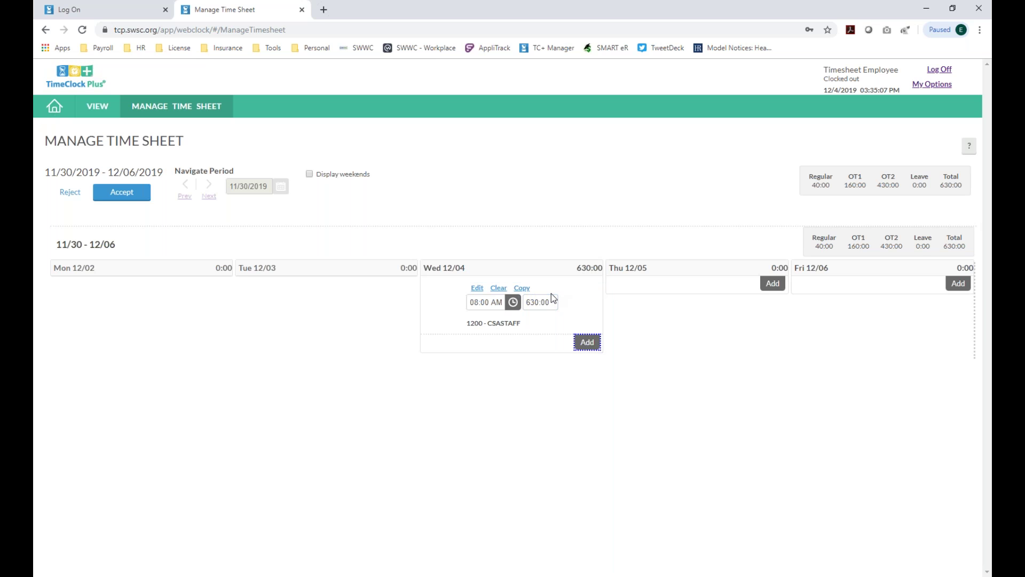
click(547, 302)
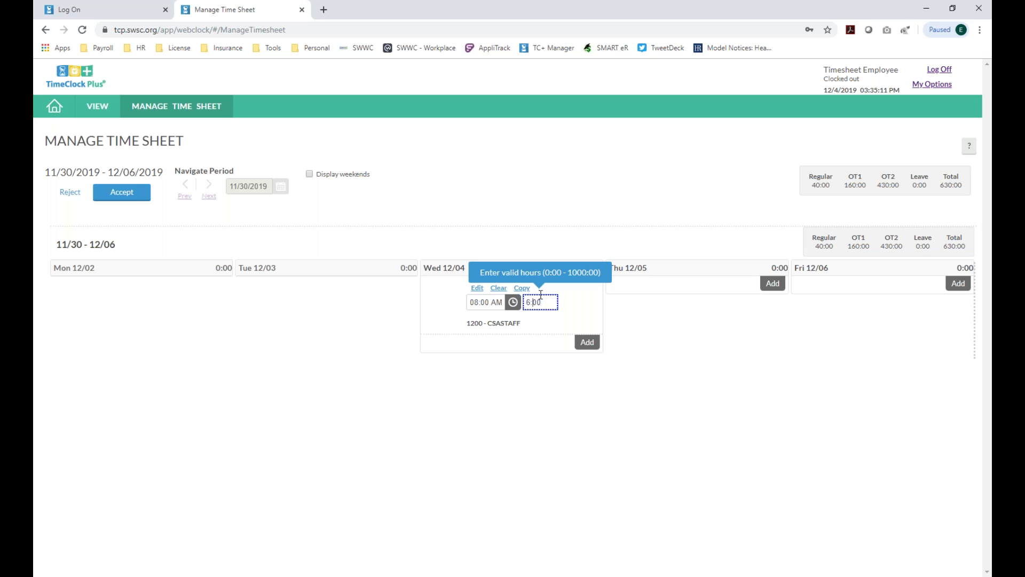
key(Tab)
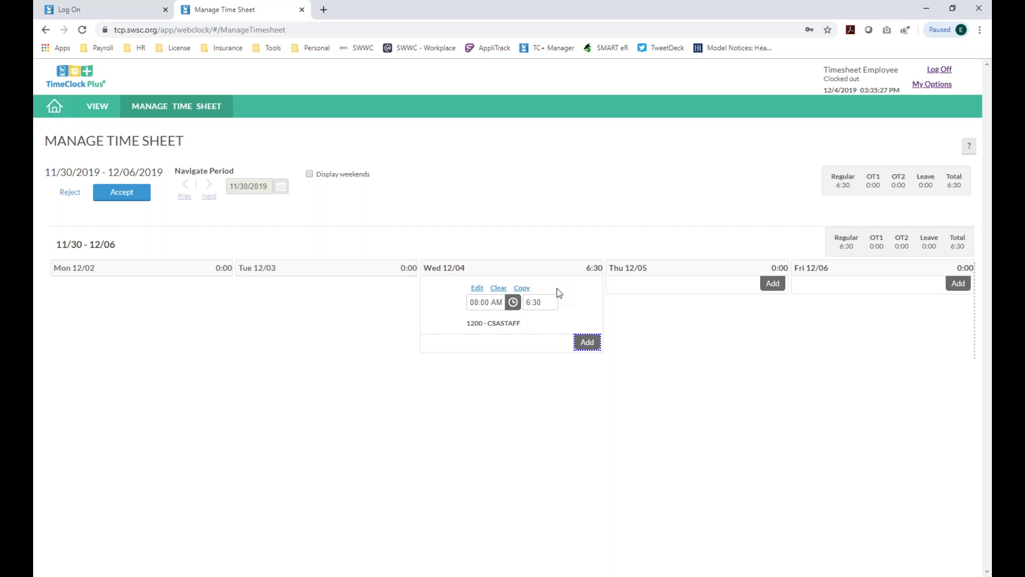
click(548, 302)
- Clear Wednesday 12/04's 6:30 entry and add a fresh 08:00 AM entry for that day
click(503, 303)
click(546, 300)
click(598, 205)
click(484, 297)
click(492, 289)
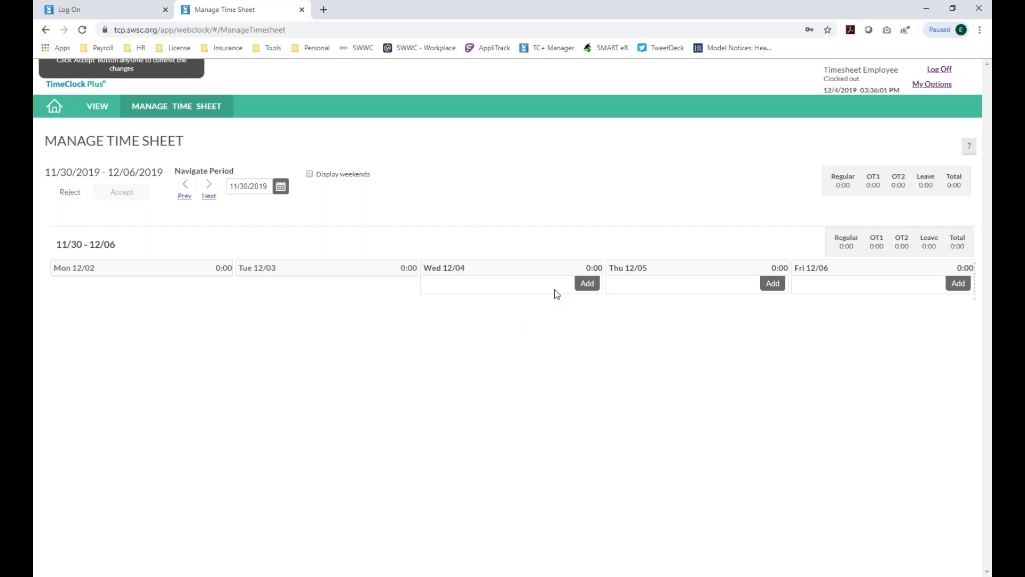
click(588, 284)
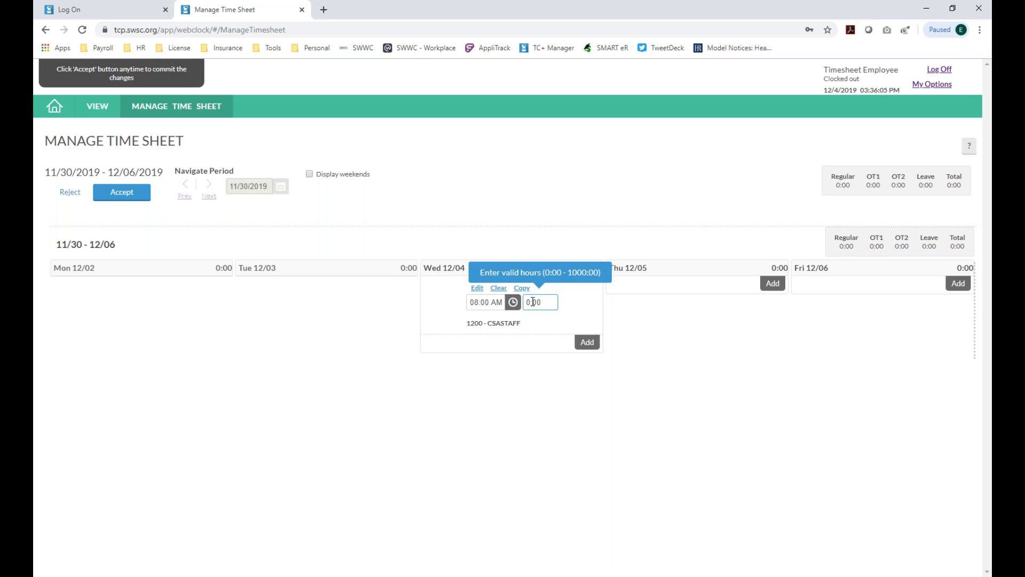
- Change Wednesday 12/04's hours to 7:00
click(530, 302)
key(BackSpace)
text(7)
key(Tab)
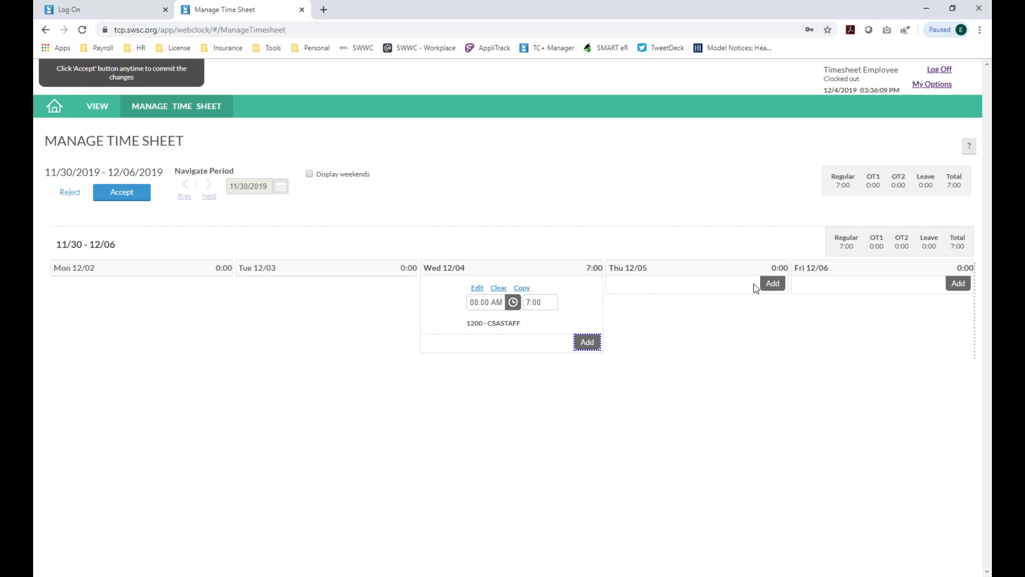
- Add a Thursday 12/05 entry of 6:30 hours, fixing the mistaken 630:00, for a 13:30 total
click(775, 284)
drag(725, 306, 701, 308)
text(06)
text(30:00)
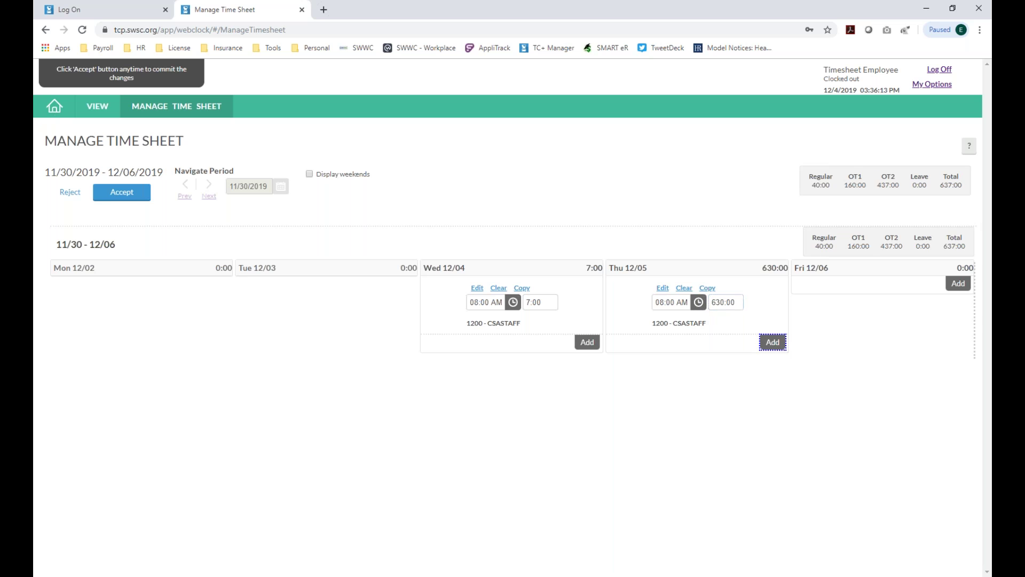
drag(740, 303, 704, 306)
text(6:30)
key(Tab)
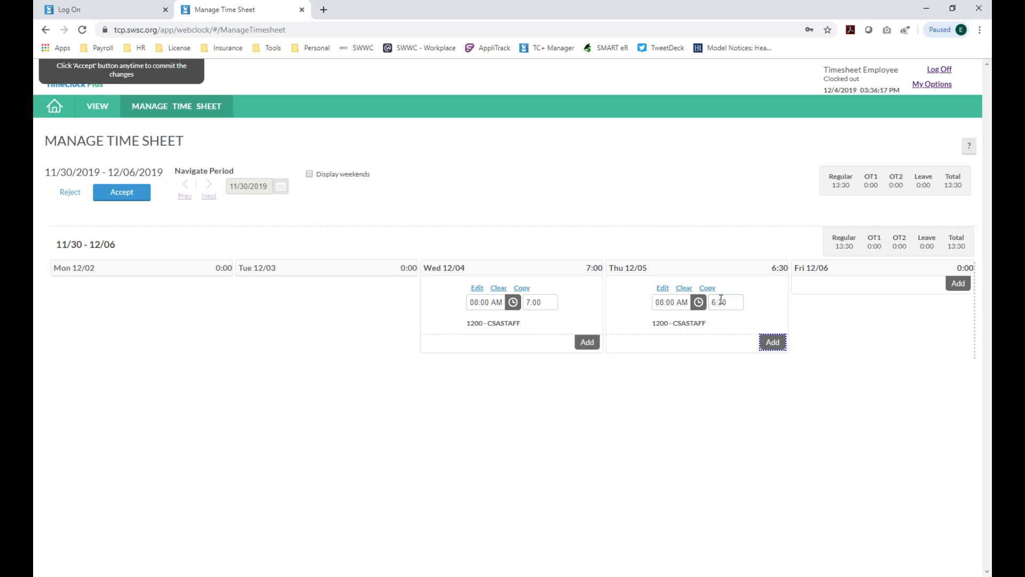
click(477, 288)
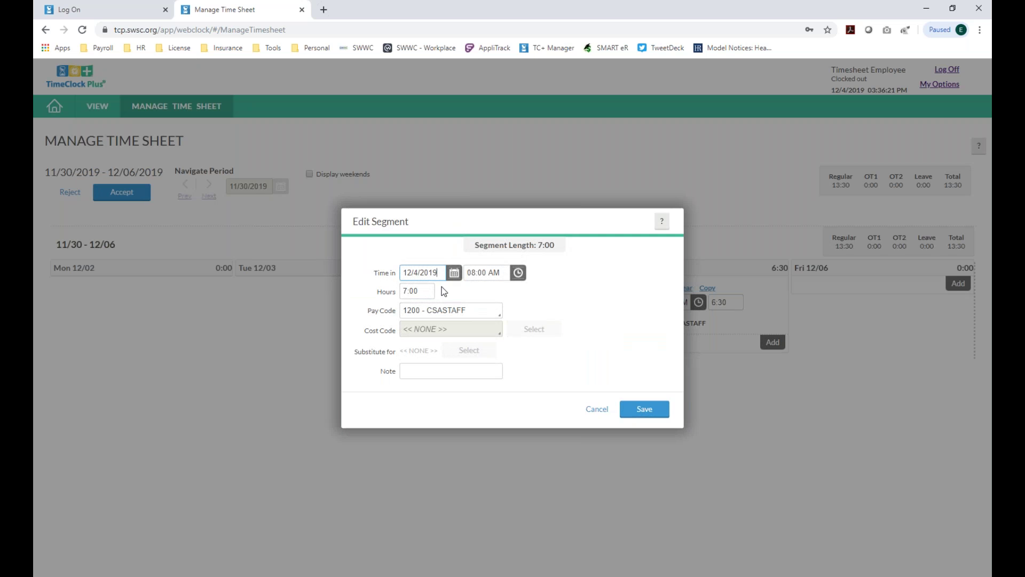
- Copy Wednesday's 08:00 AM, 7:00-hour entry onto Friday 12/06
click(597, 408)
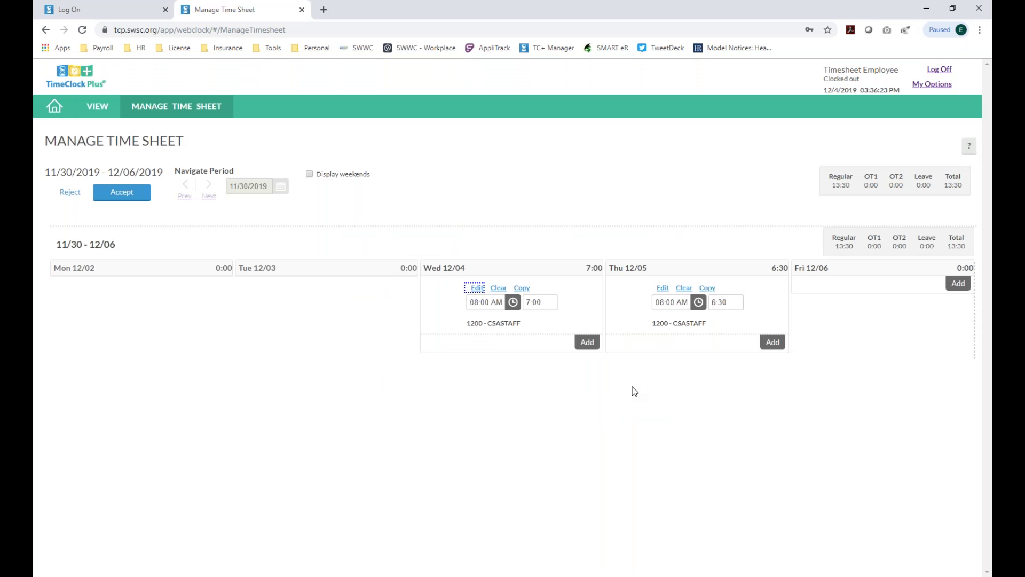
click(523, 289)
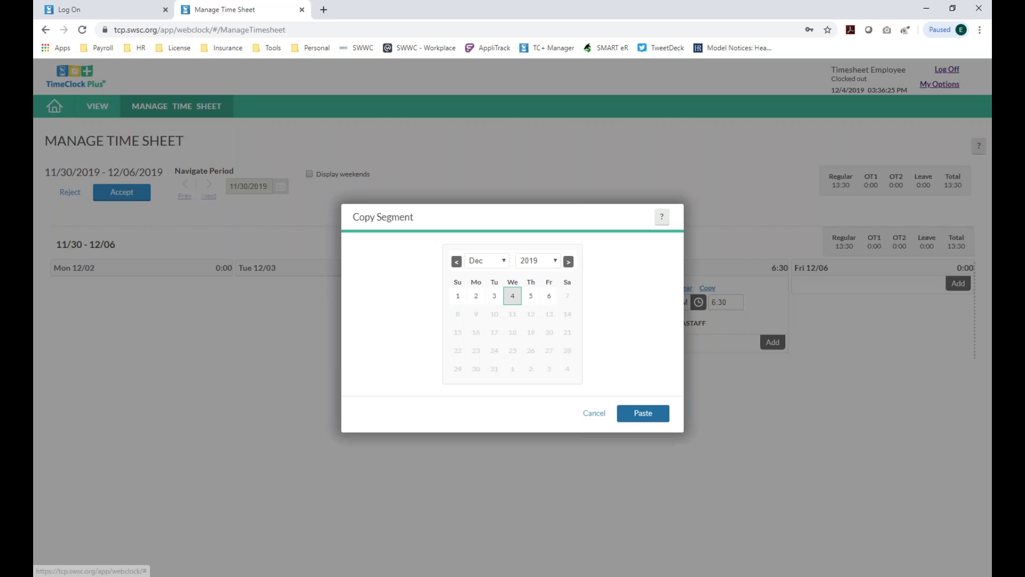
click(549, 296)
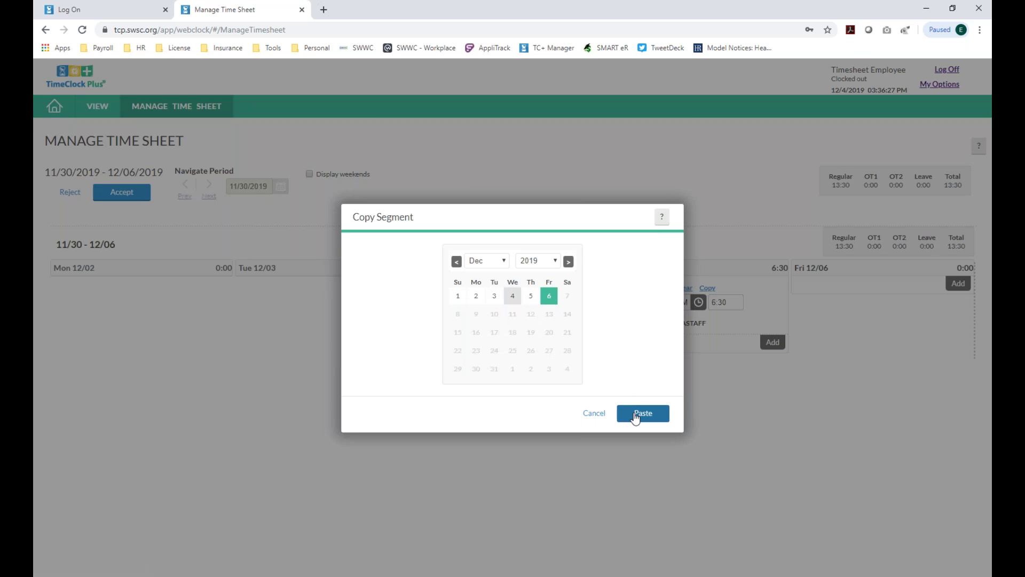
click(641, 413)
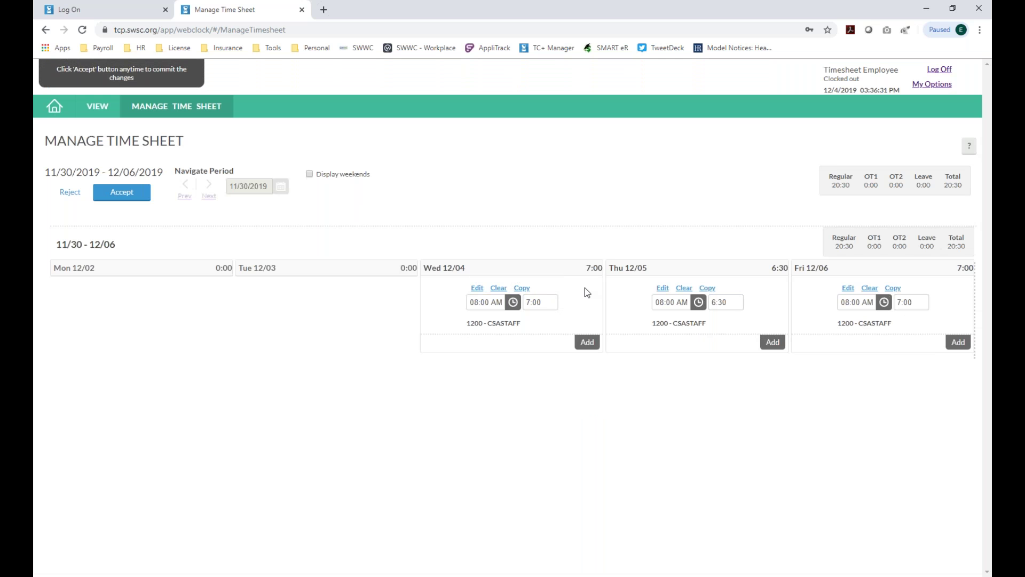
- Accept the time sheet and list recorded hours for 11/30 - 12/06, totalling 20:30
click(115, 196)
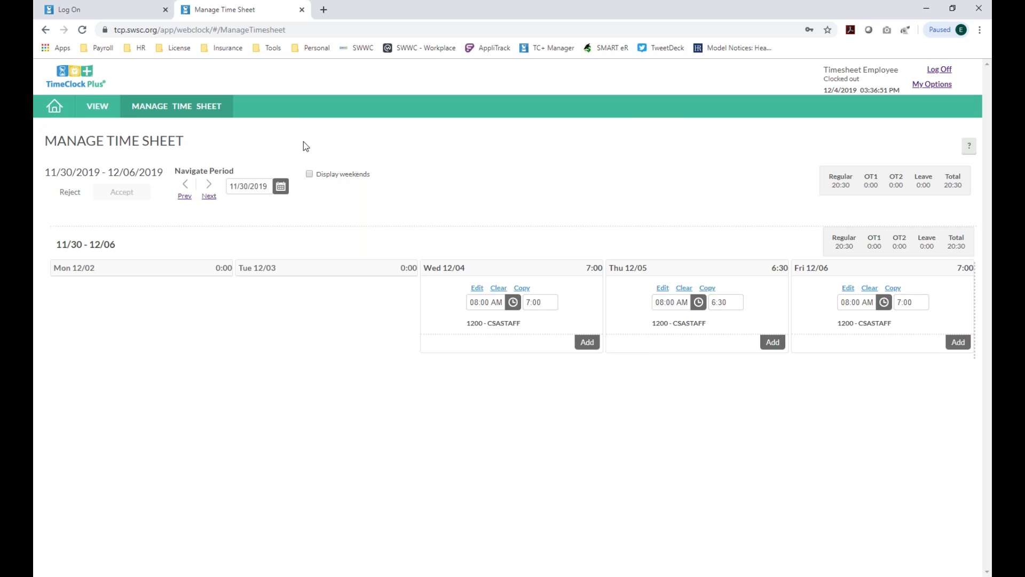
mouse_move(97, 107)
click(92, 126)
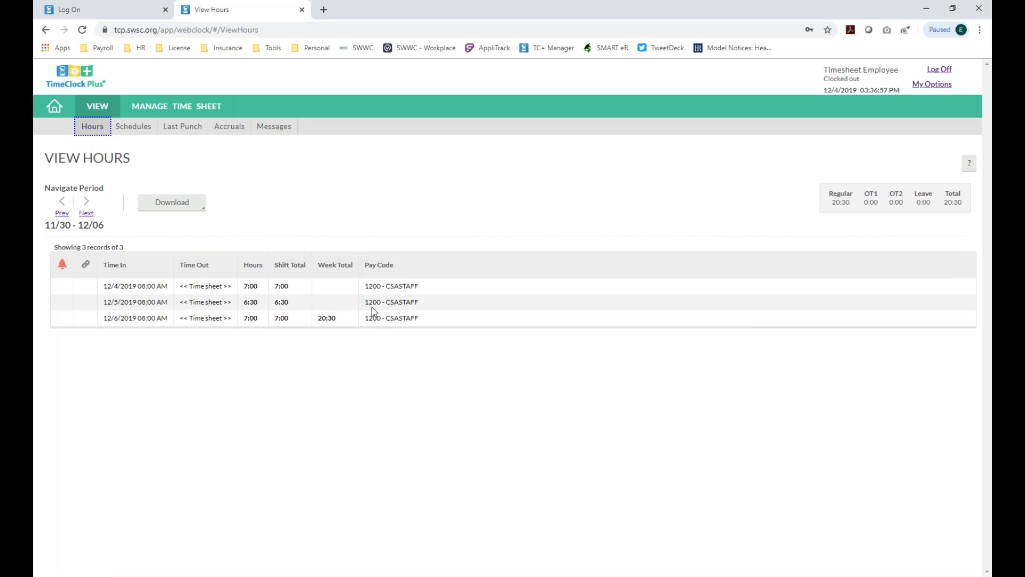
- Clear Wednesday 12/04's entry, set Thursday 12/05 to 7:00 hours, and accept the 14:00 sheet
click(164, 111)
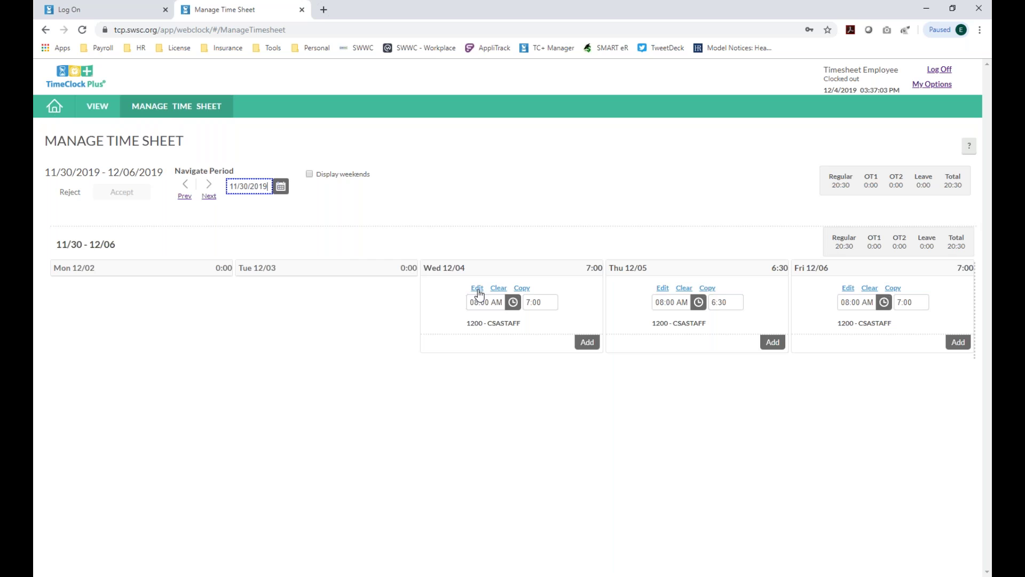
click(499, 288)
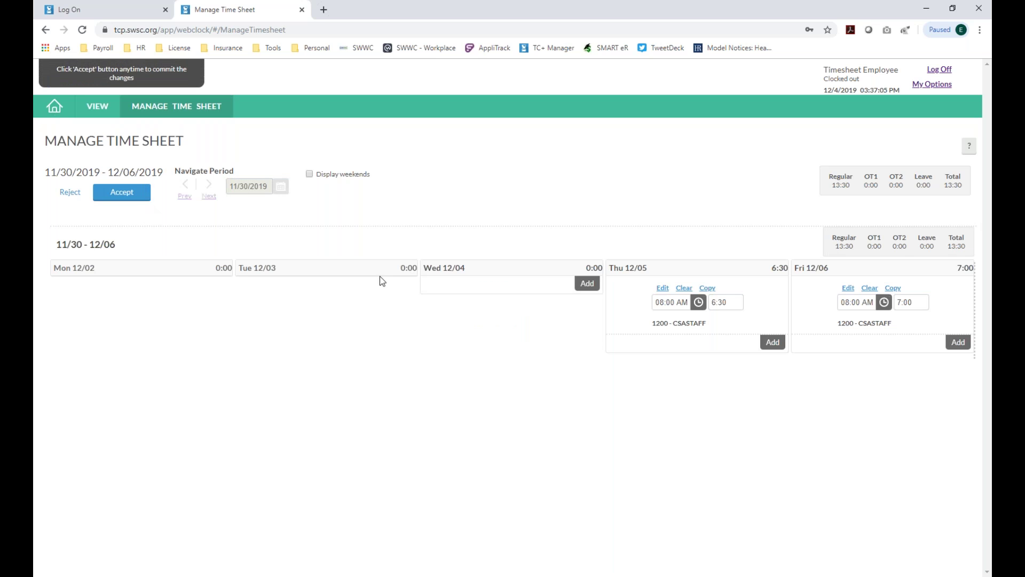
click(712, 303)
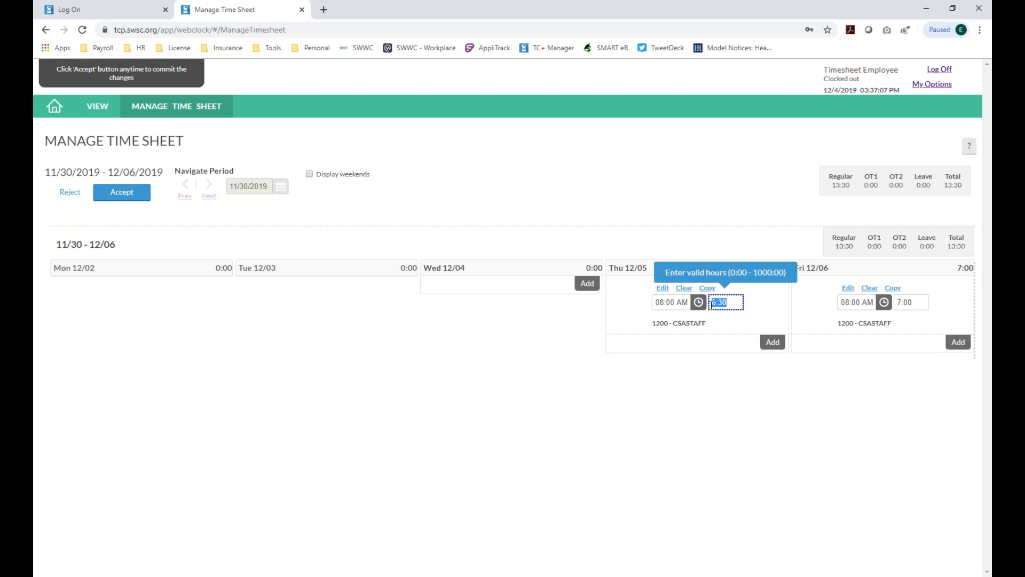
text(7)
key(Tab)
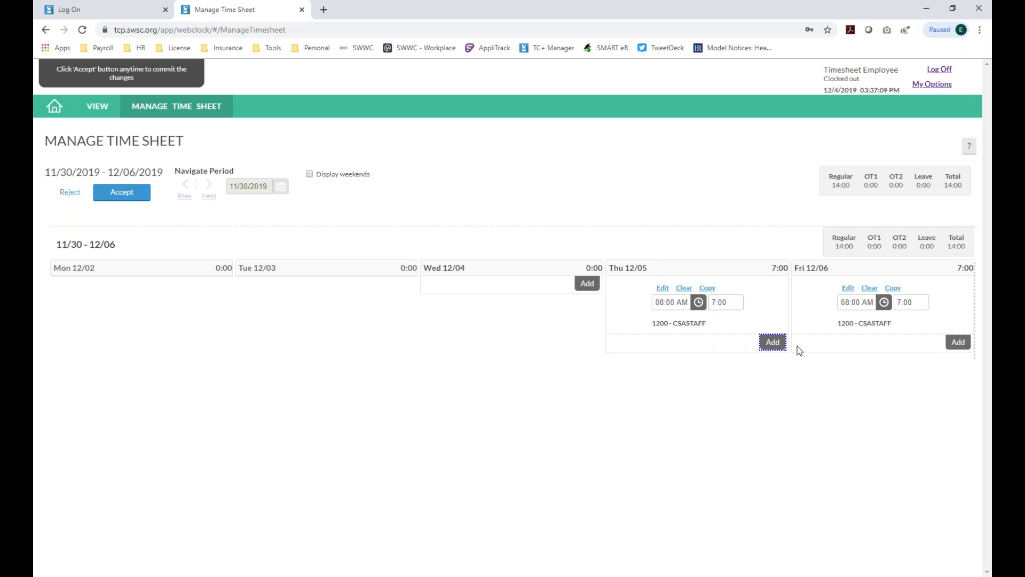
click(121, 193)
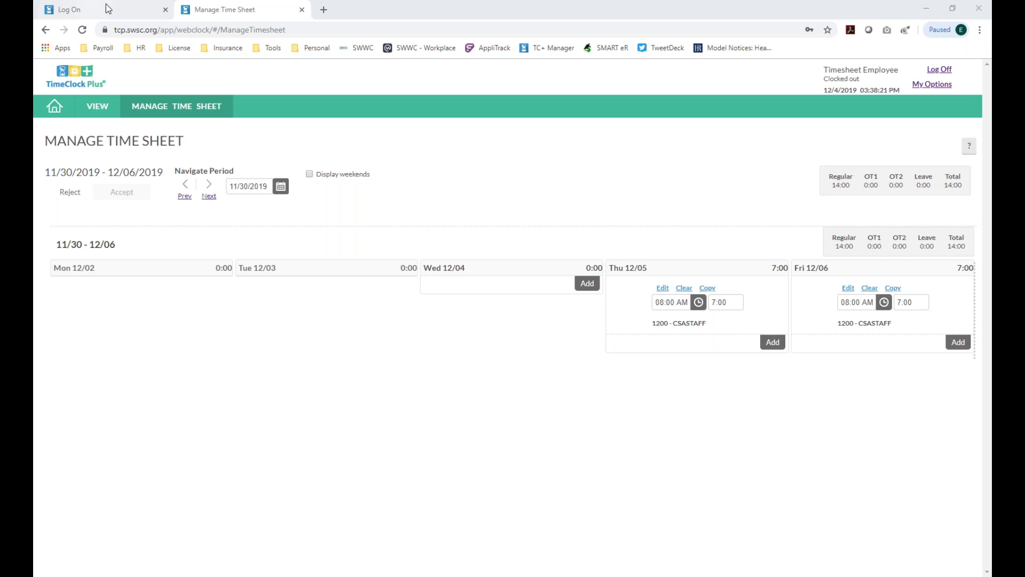
click(323, 10)
- Go to swwc.org's Employee Portal Payroll page and bring the TimeClock Plus timesheet links into view
click(360, 50)
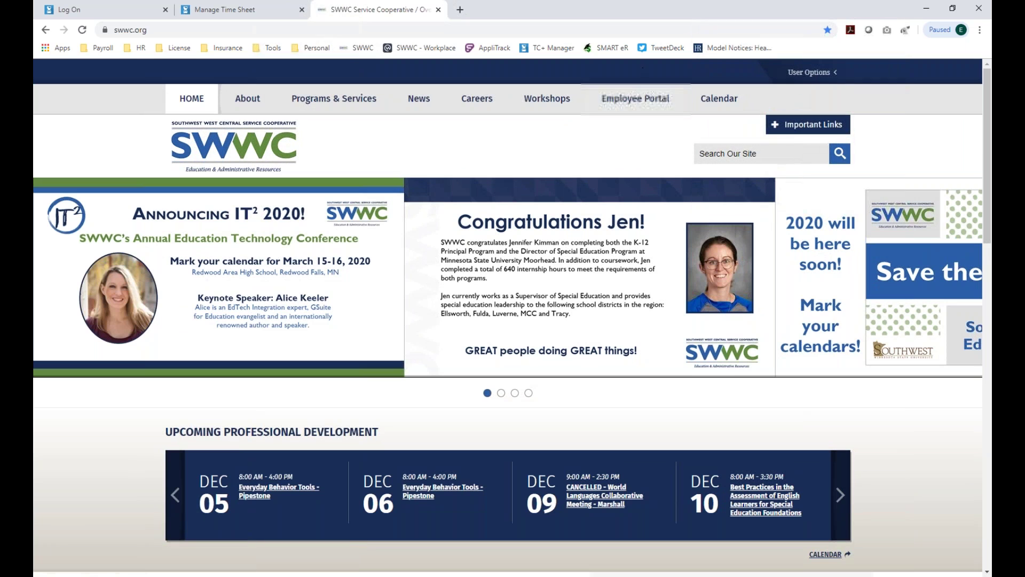
click(632, 99)
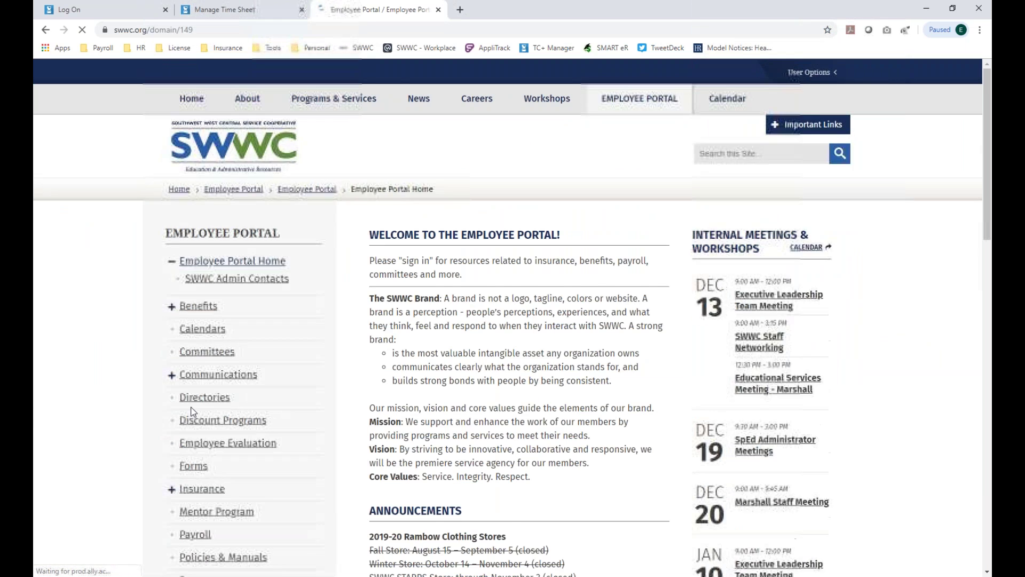
click(209, 482)
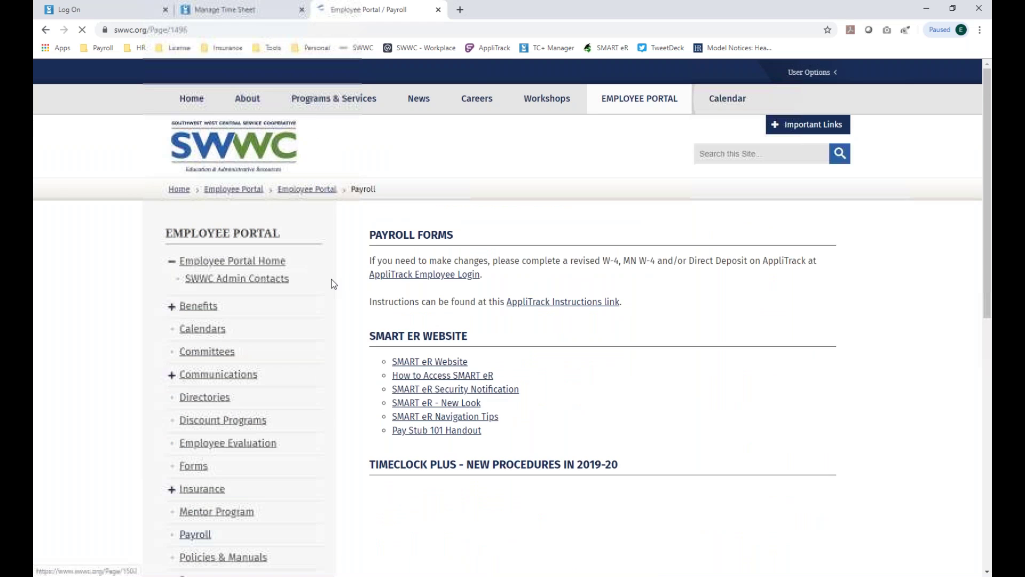
scroll(529, 255, down, 2)
scroll(550, 296, down, 3)
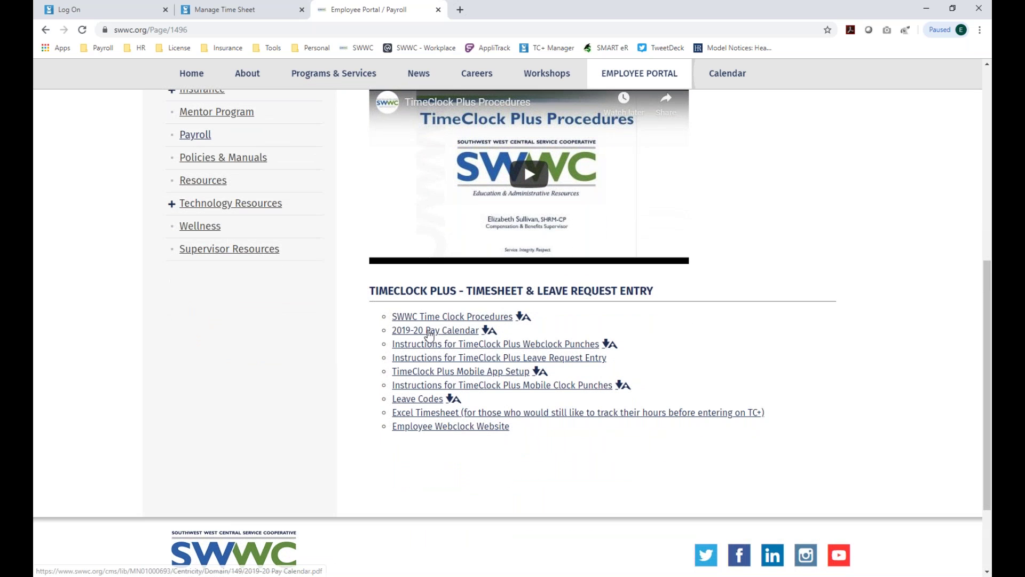
- Open the 2019-20 Pay Calendar PDF from the Payroll resources
click(422, 335)
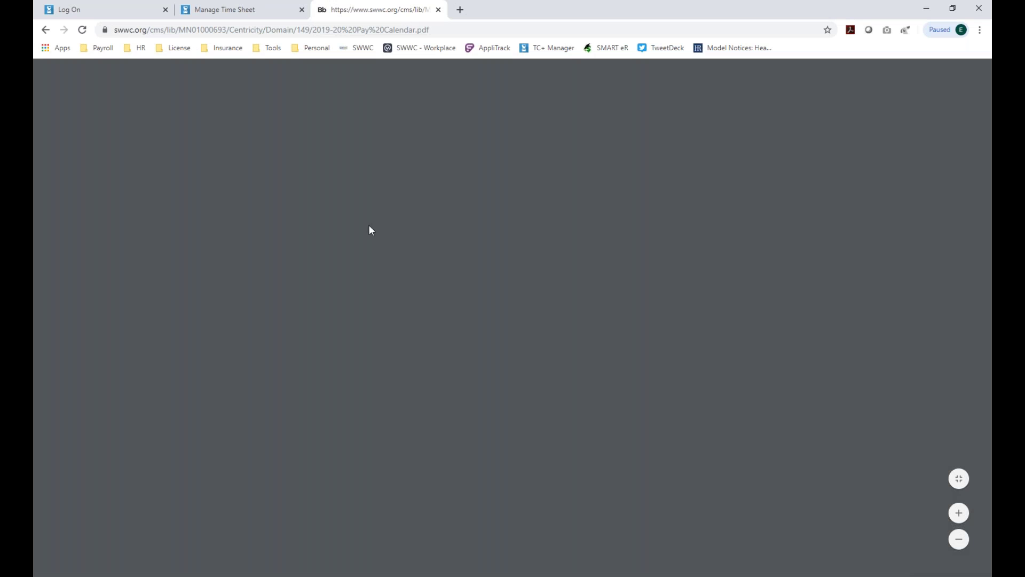